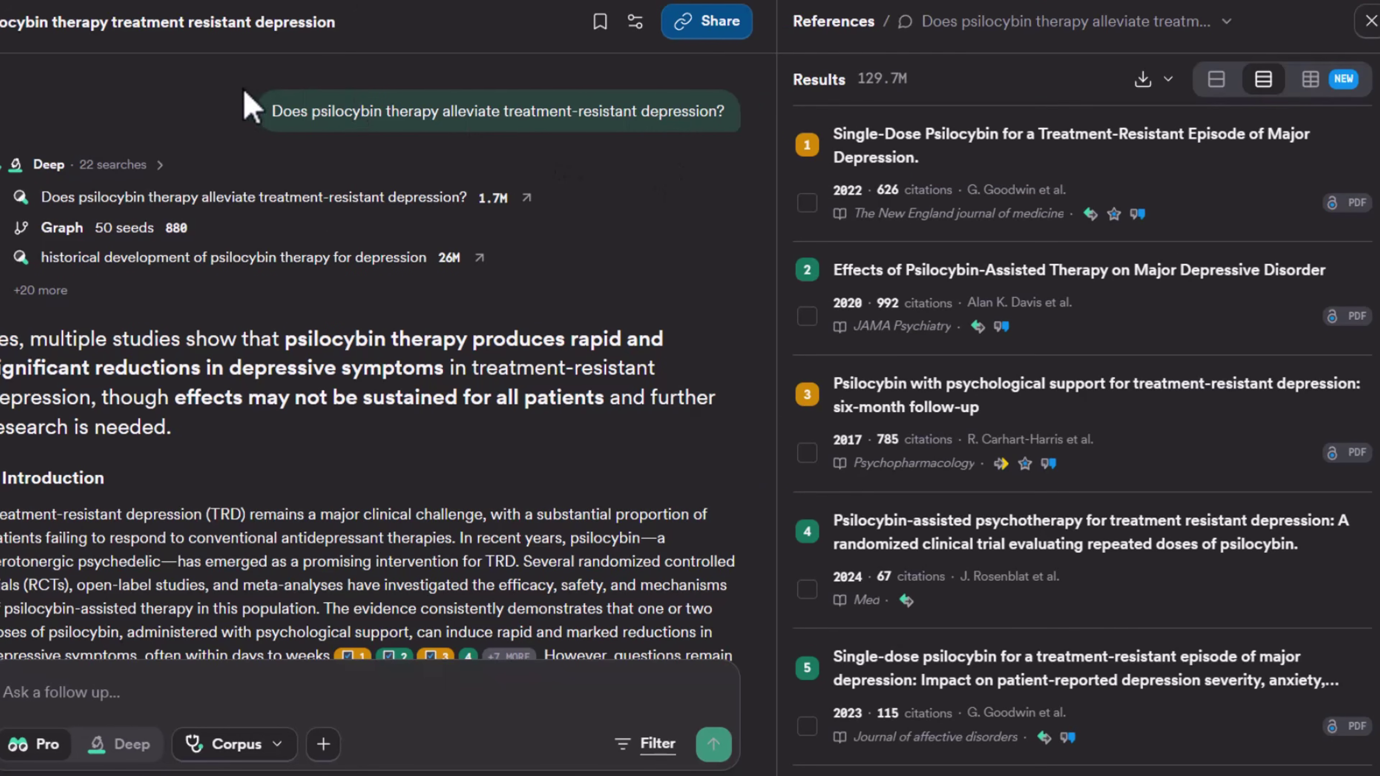
# - Read through the psilocybin therapy report, from the introduction and consensus meter to the timeline, research gaps matrix and open research questions
pyautogui.scroll(-10, 453, 312)
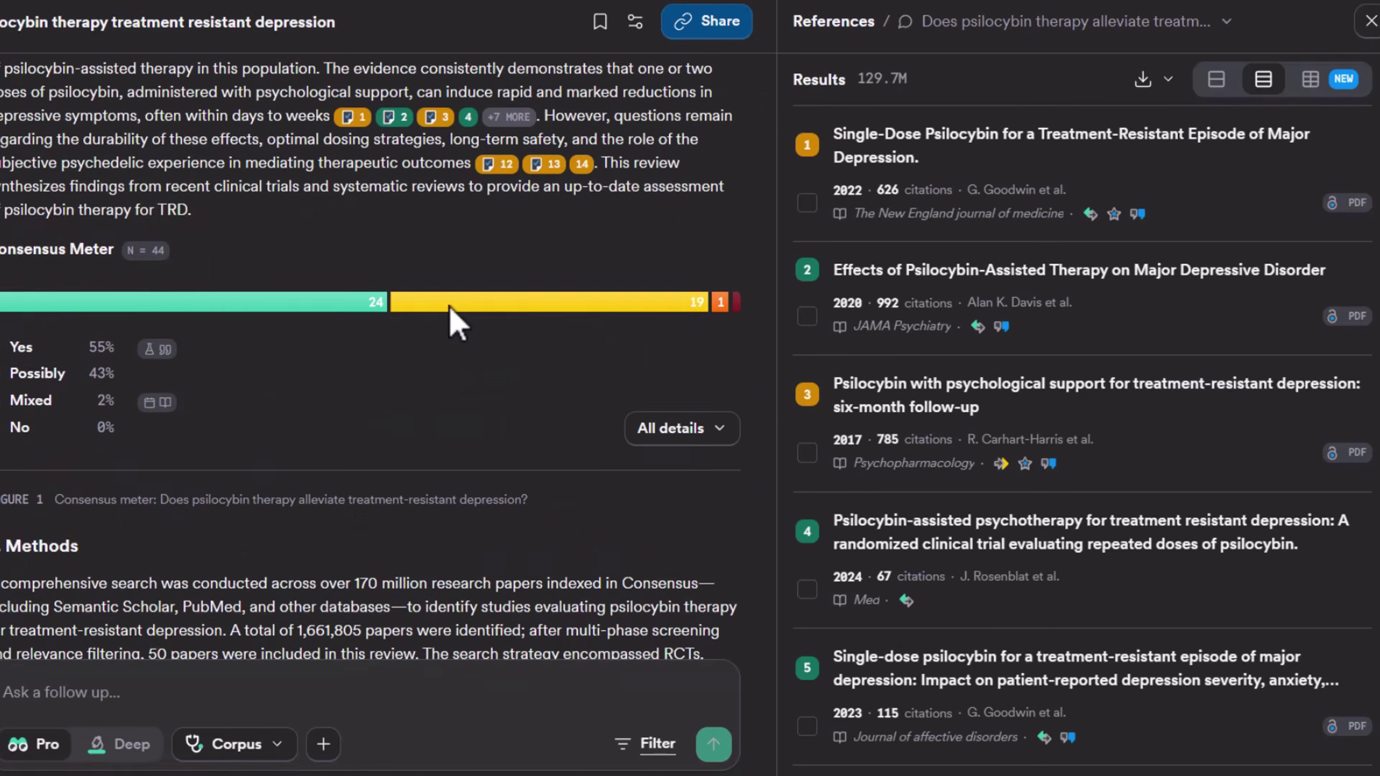
pyautogui.scroll(-15, 451, 313)
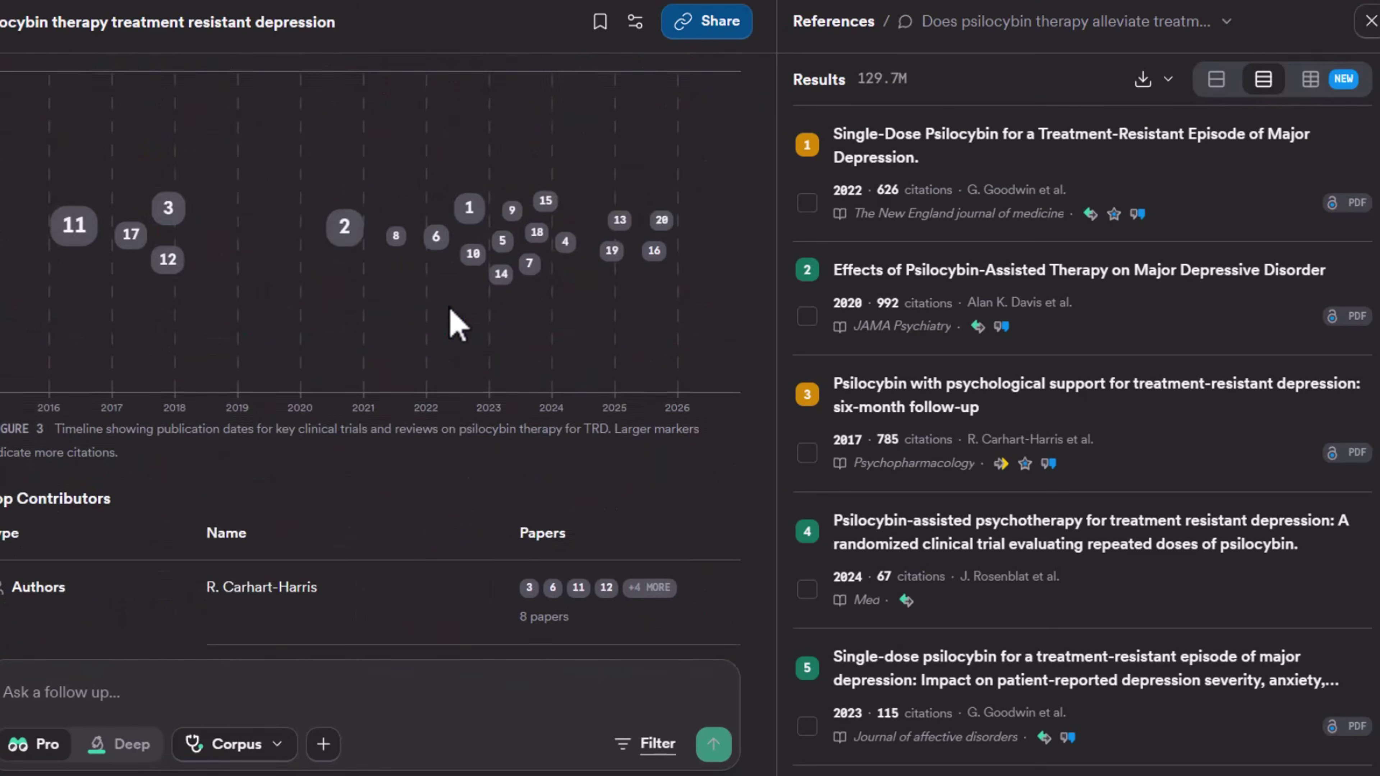
pyautogui.scroll(-15, 450, 310)
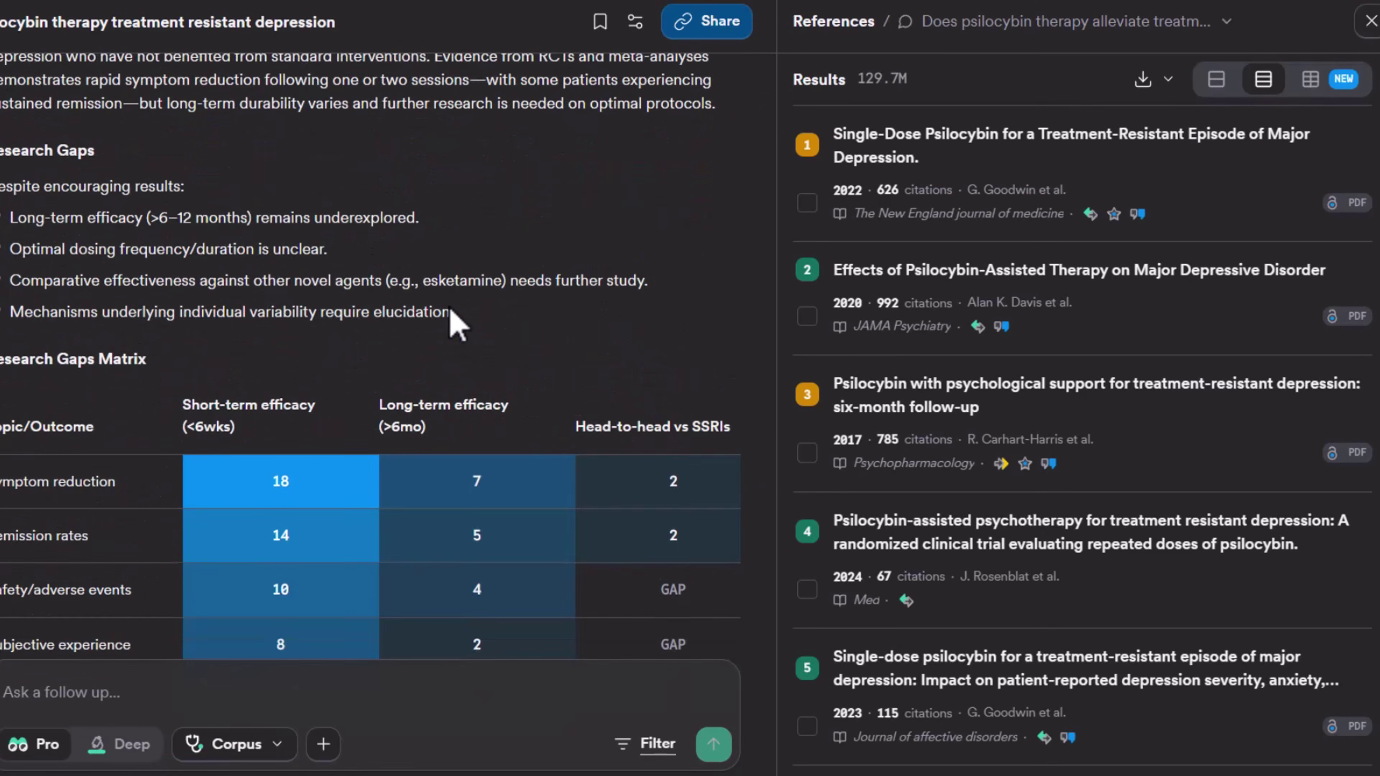
pyautogui.scroll(4, 451, 310)
pyautogui.scroll(-15, 454, 318)
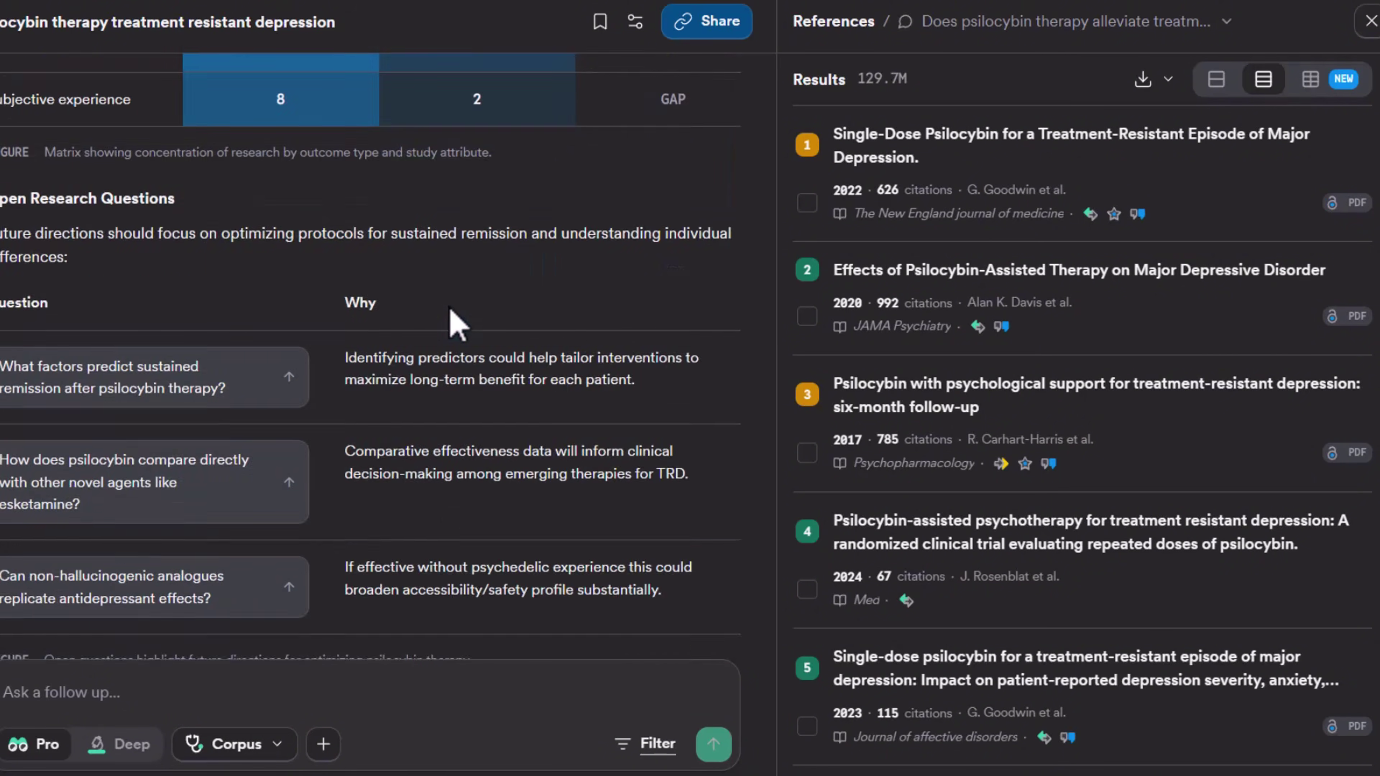
pyautogui.scroll(-8, 905, 337)
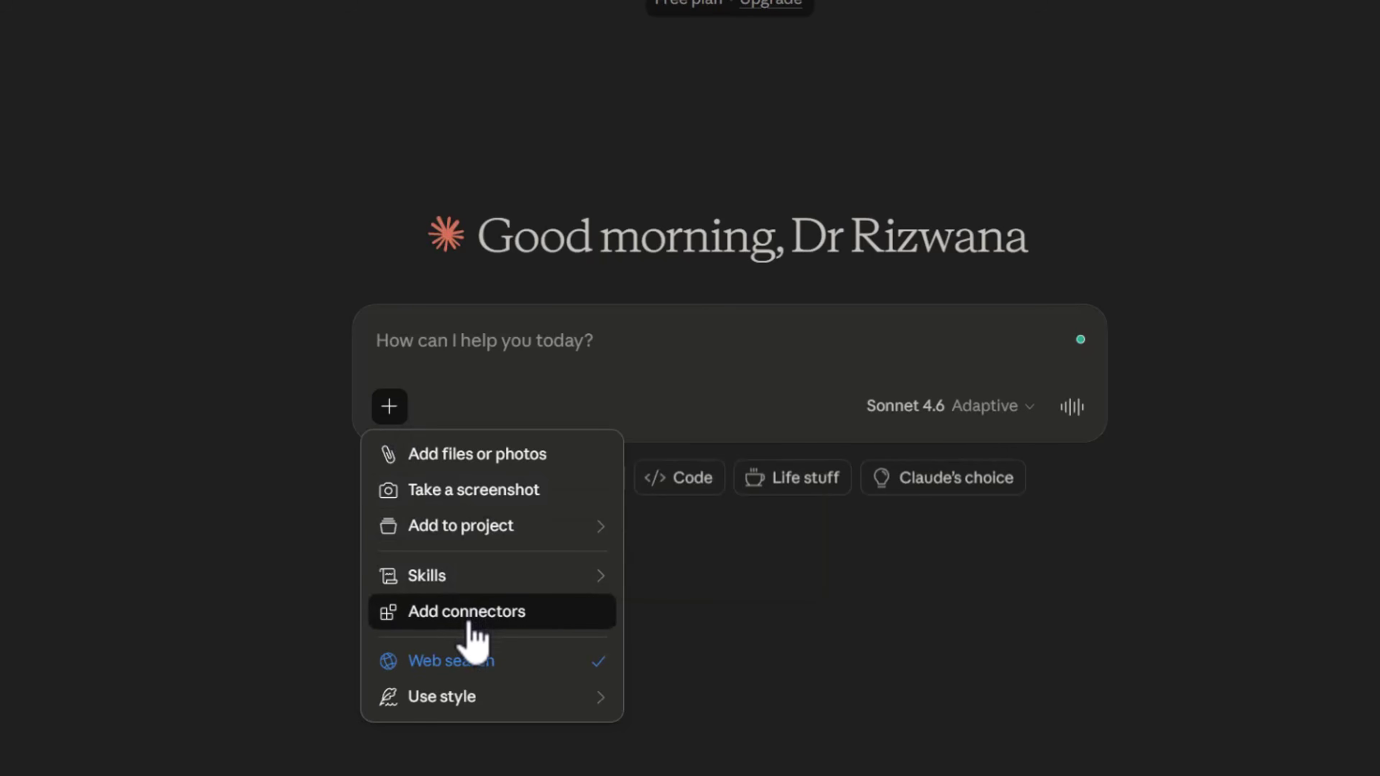
# - In Claude, add the Consensus connector from the directory and authorize its access to search academic papers
pyautogui.click(469, 617)
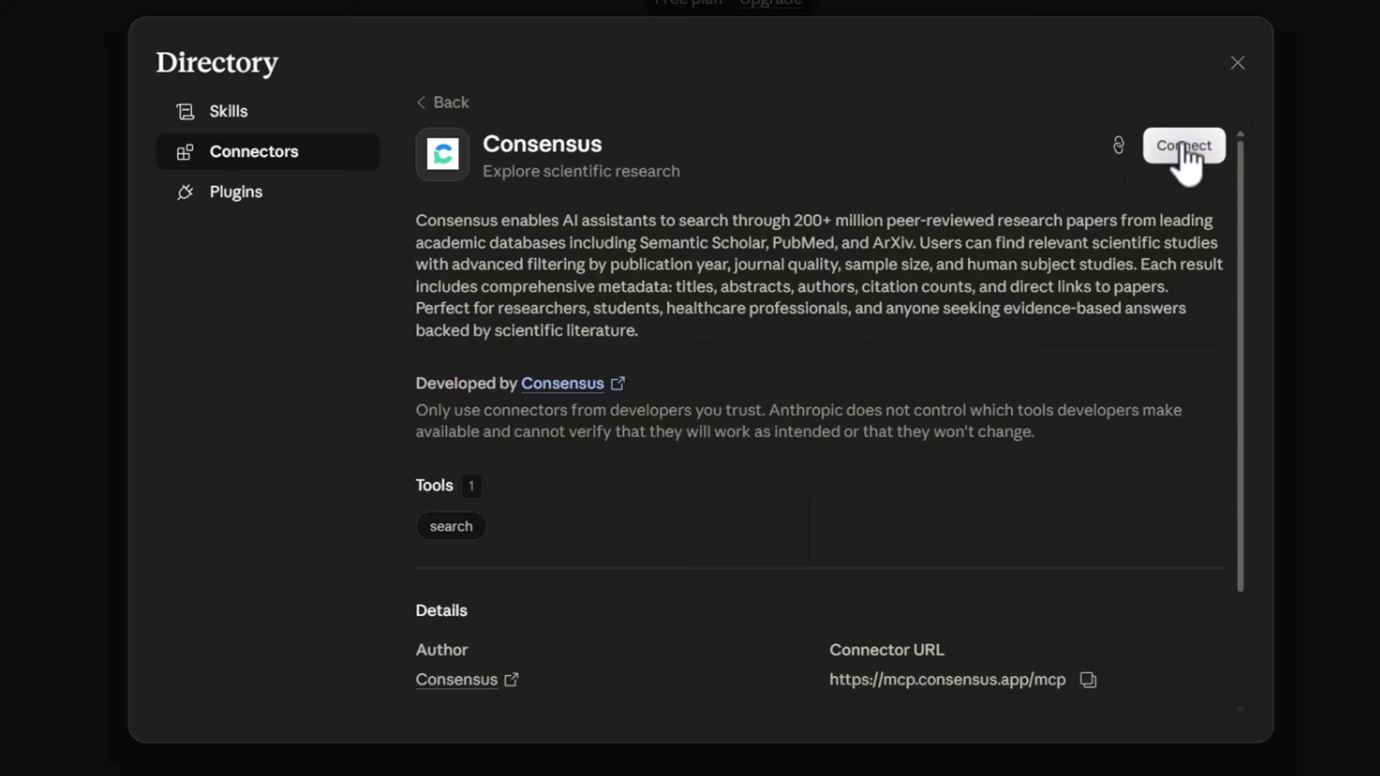
pyautogui.click(1184, 146)
pyautogui.click(717, 435)
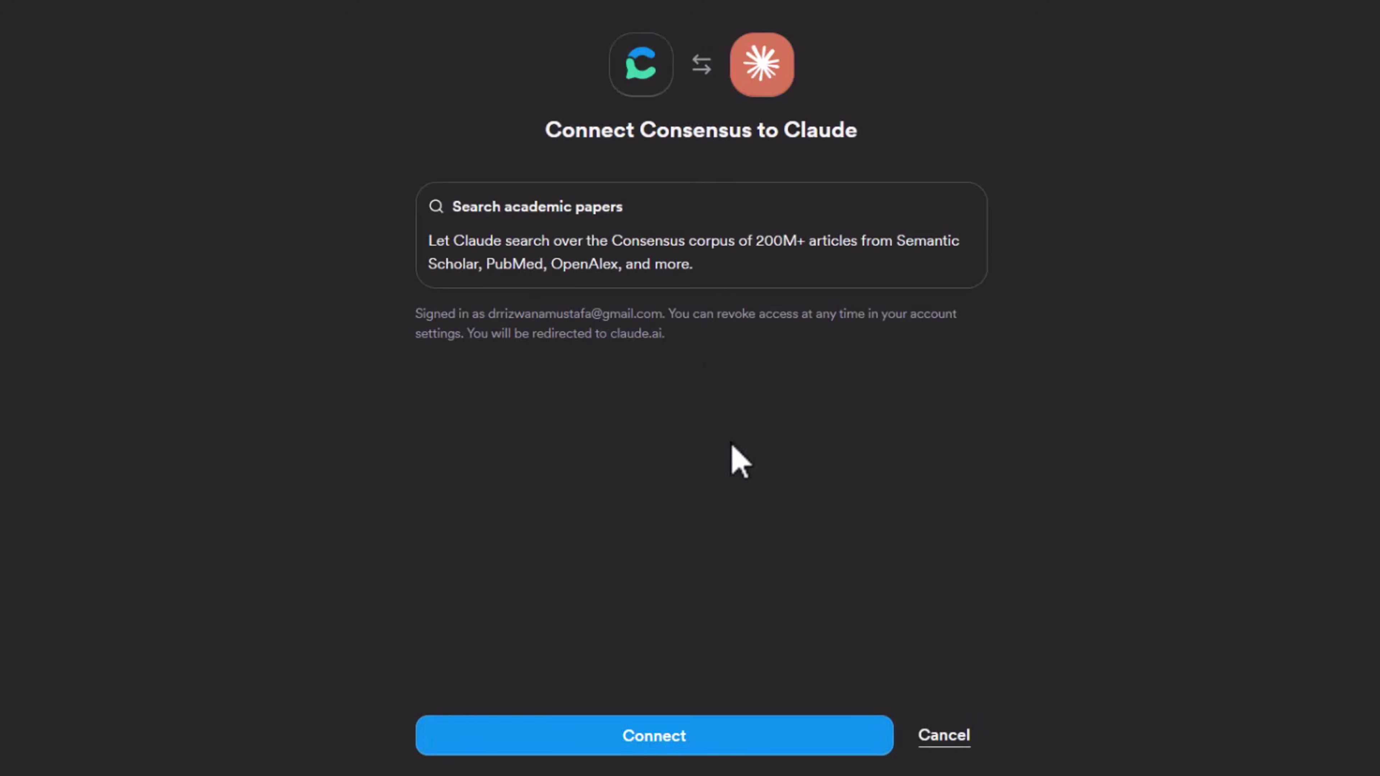
pyautogui.click(695, 734)
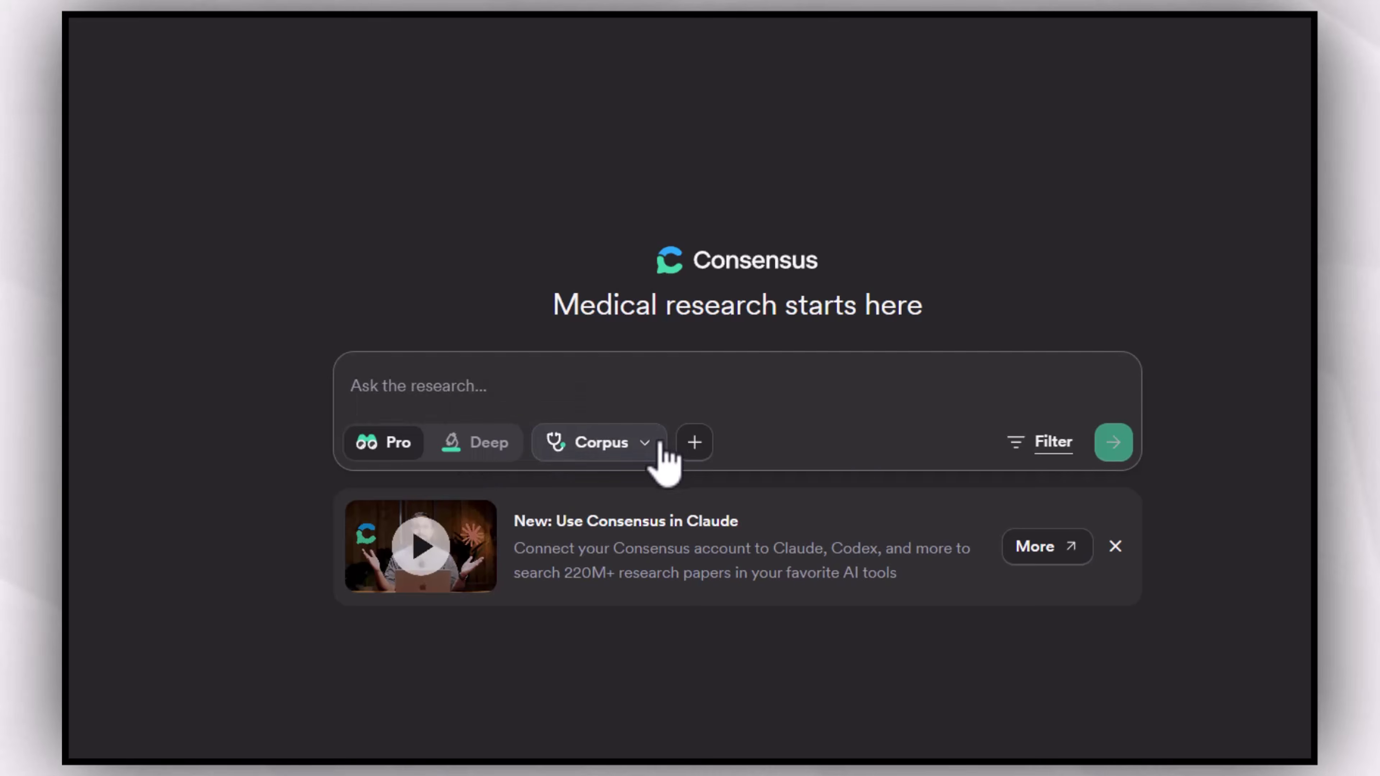
# - In Consensus, look over the corpus choices and the general search filters, including journal rank and citations
pyautogui.click(657, 456)
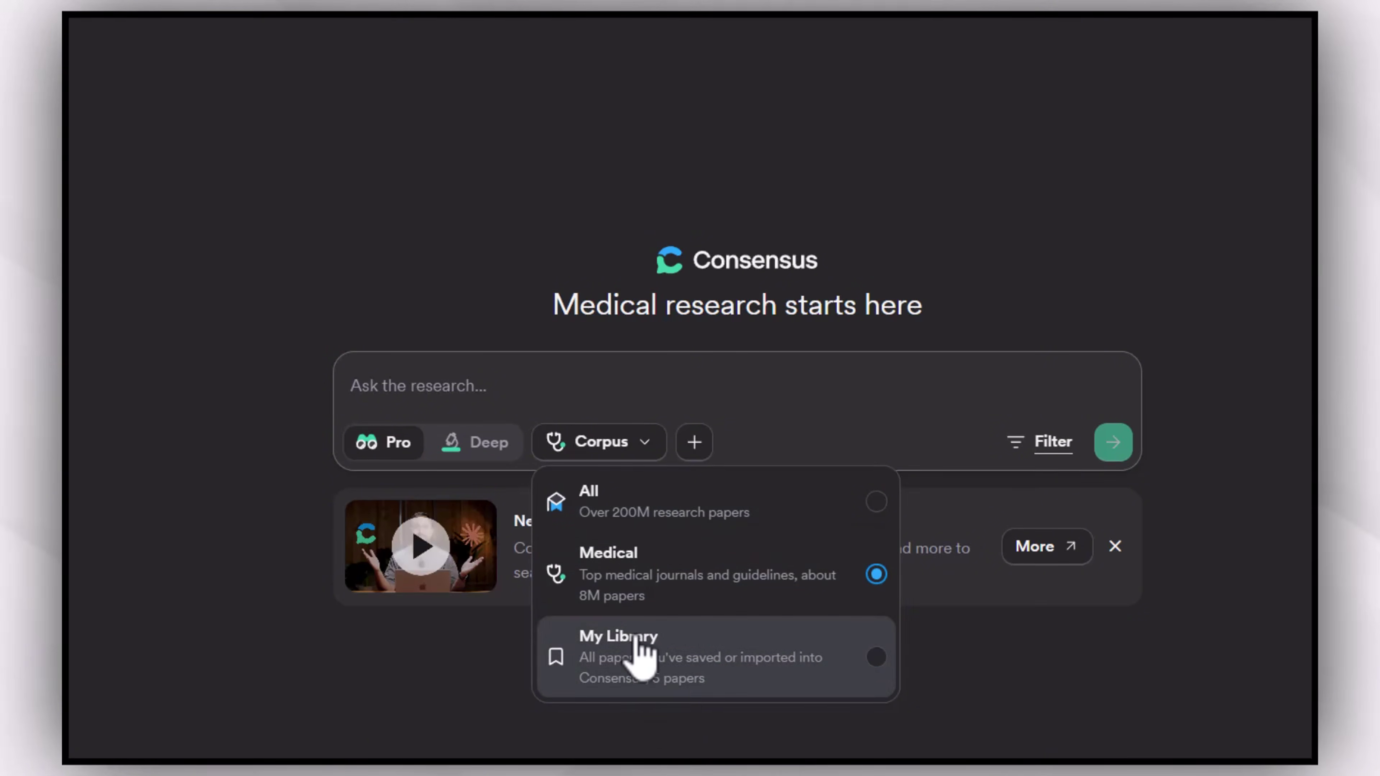
pyautogui.click(773, 419)
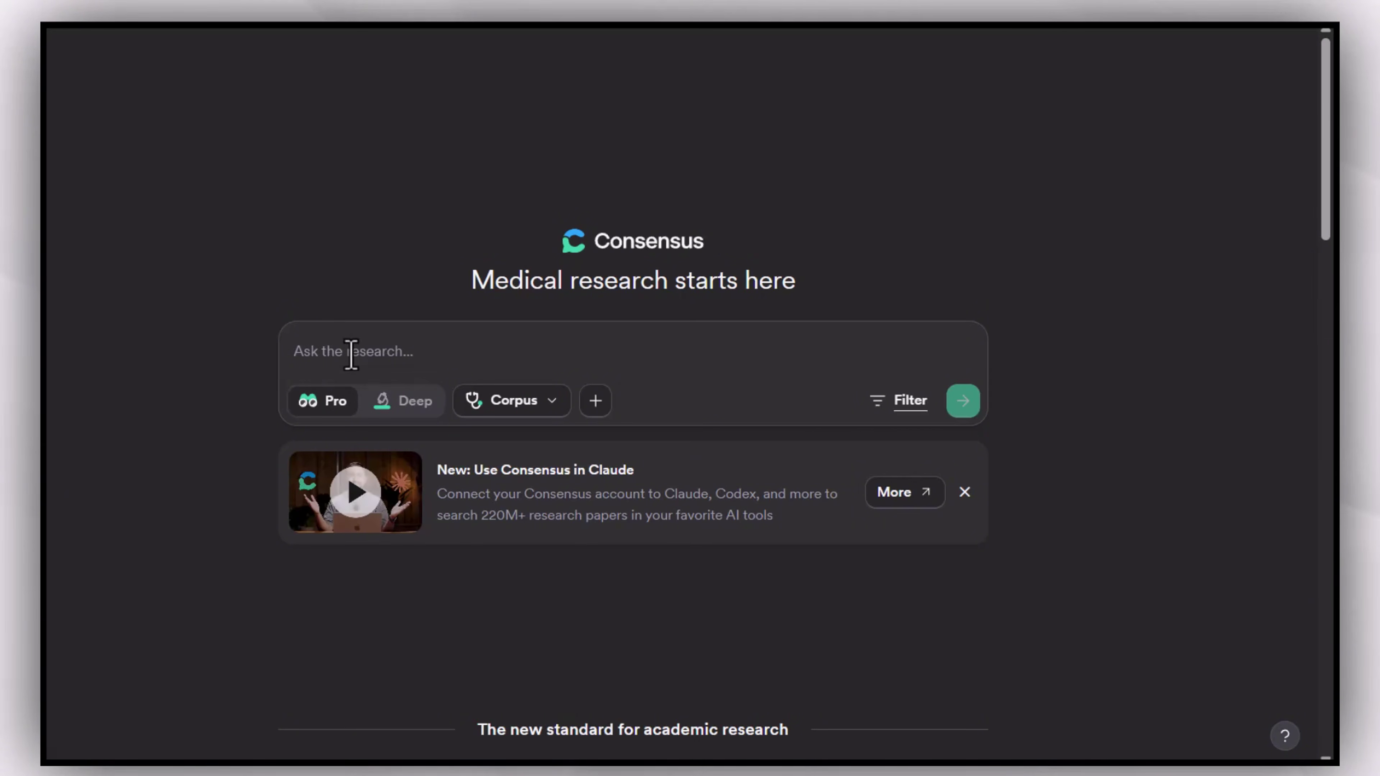
pyautogui.click(903, 402)
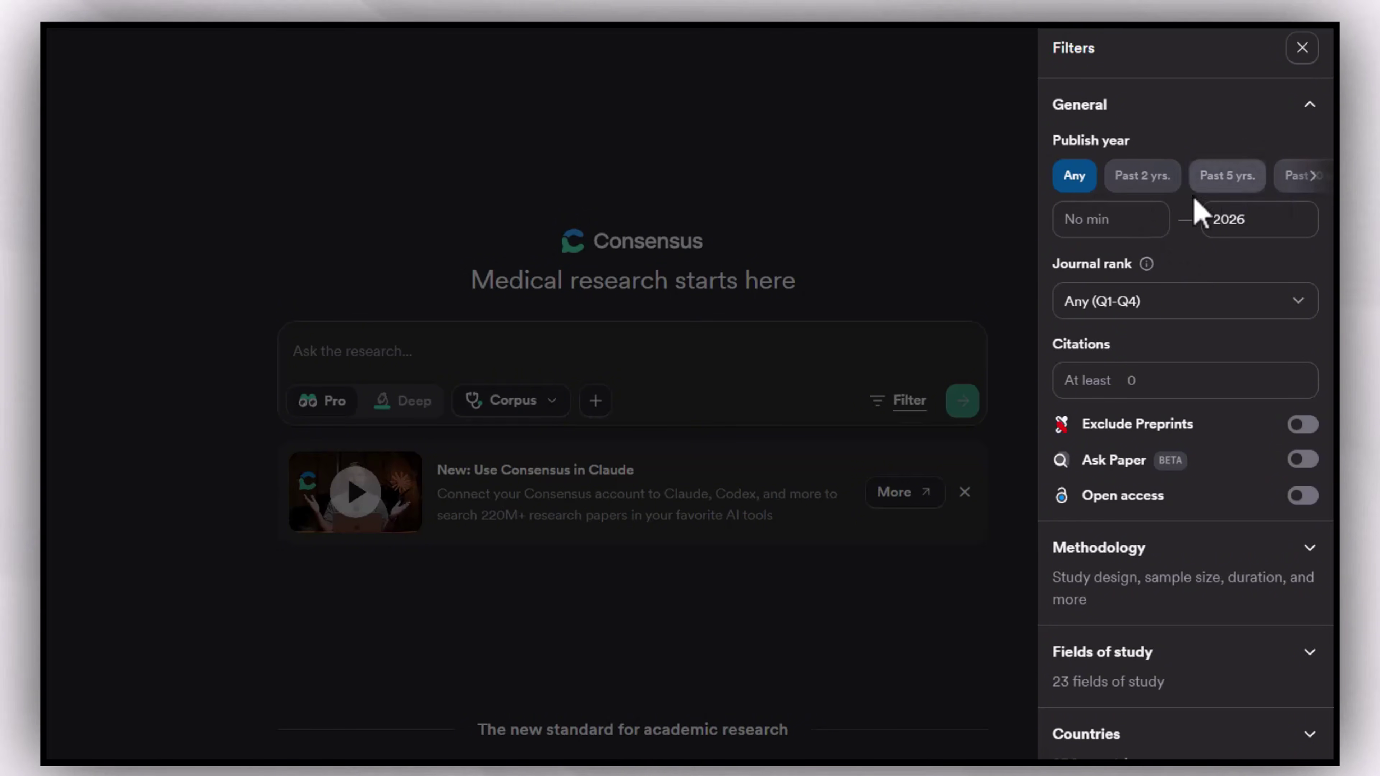
pyautogui.click(1093, 313)
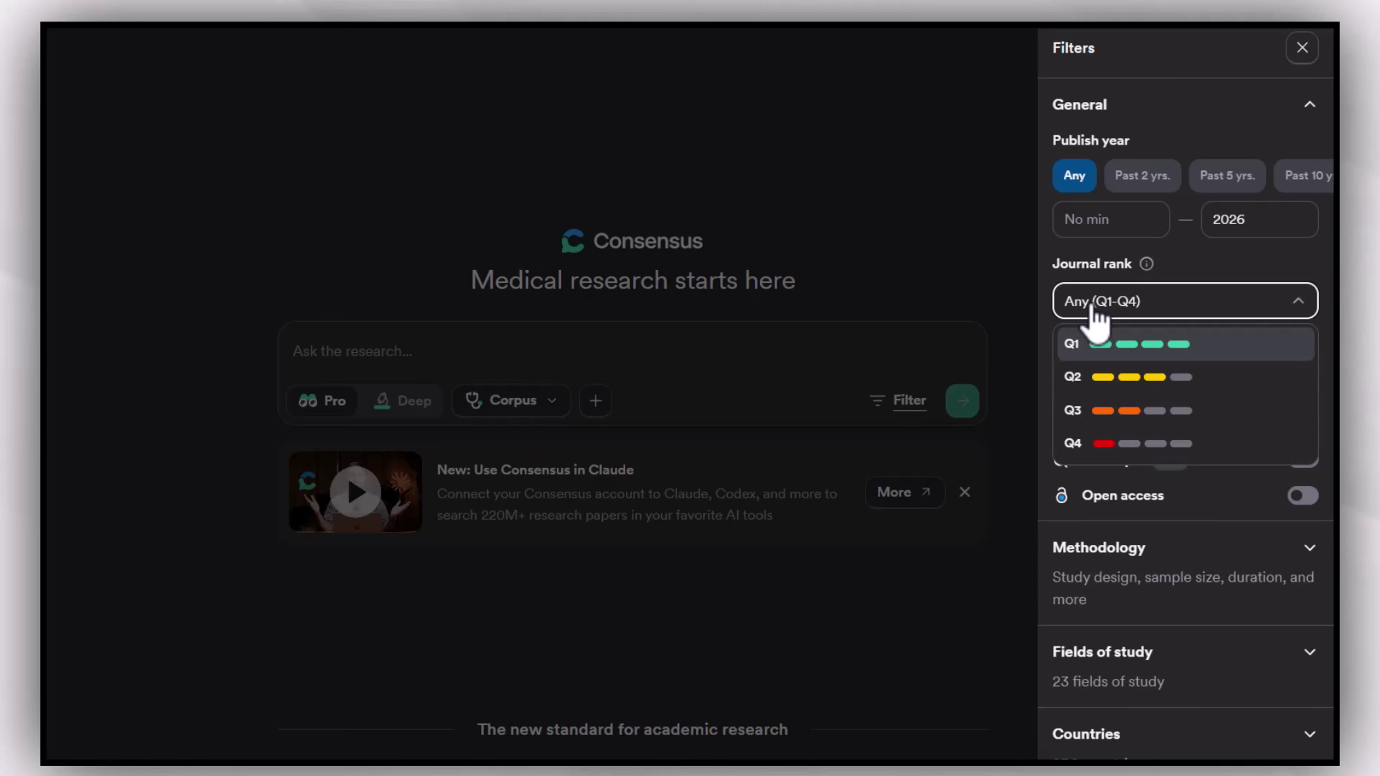
pyautogui.click(1042, 351)
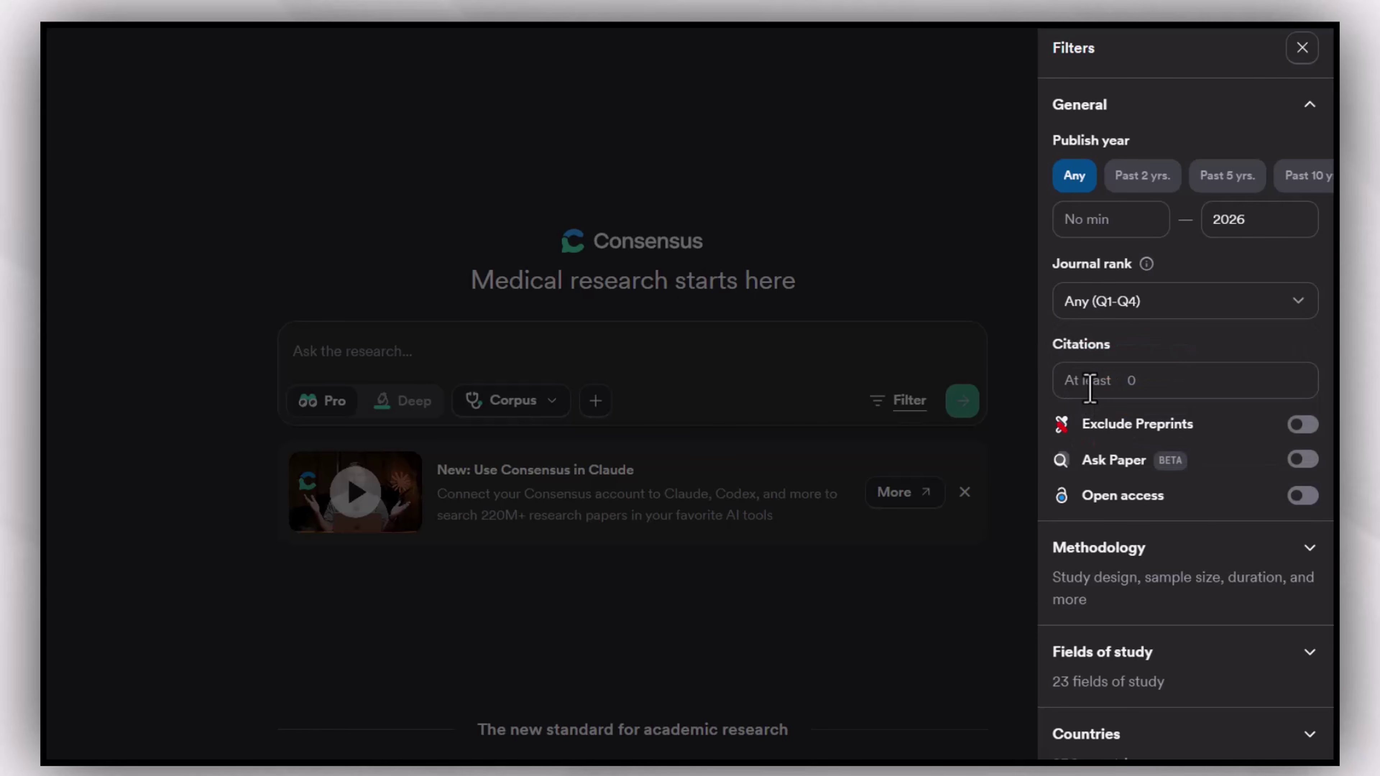
pyautogui.click(1154, 381)
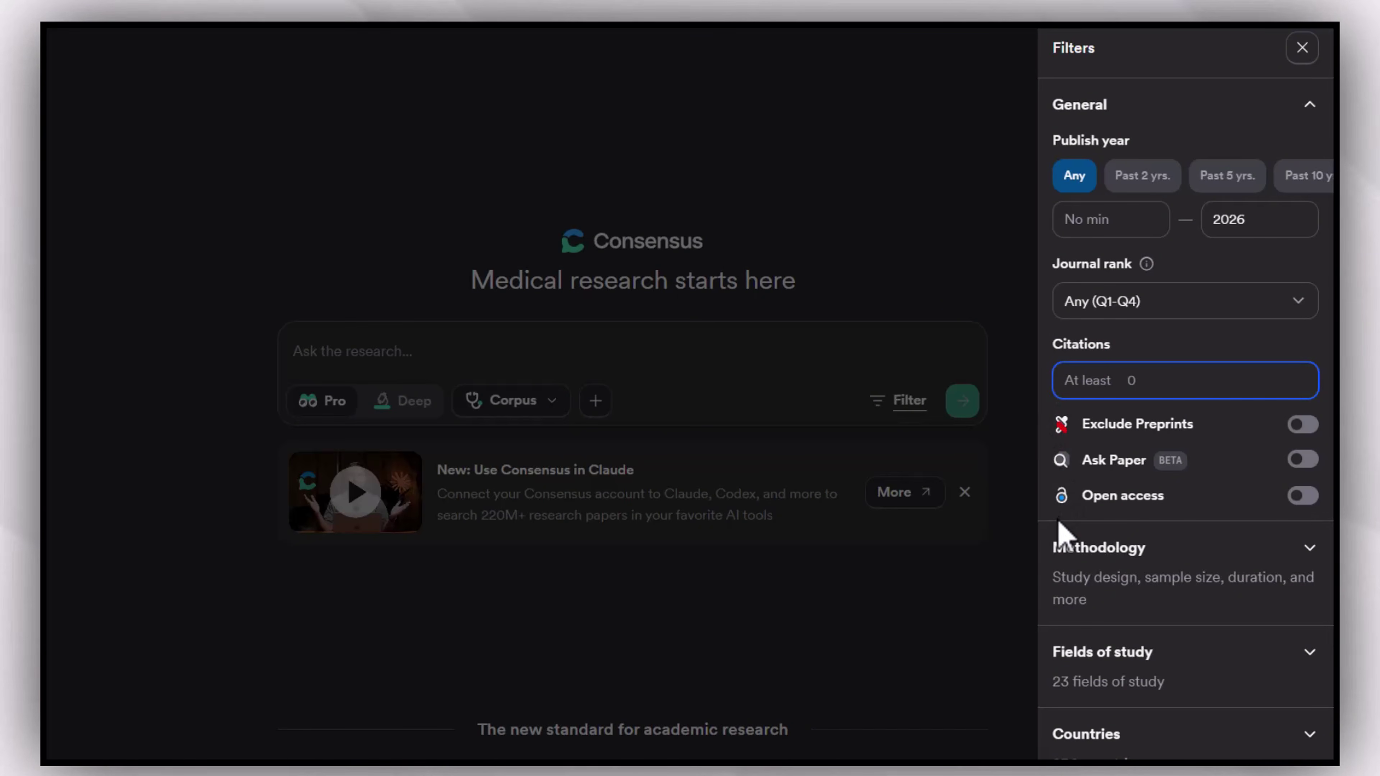
# - Look through the methodology, fields of study and countries filter sections
pyautogui.scroll(-1, 1063, 535)
pyautogui.click(1309, 533)
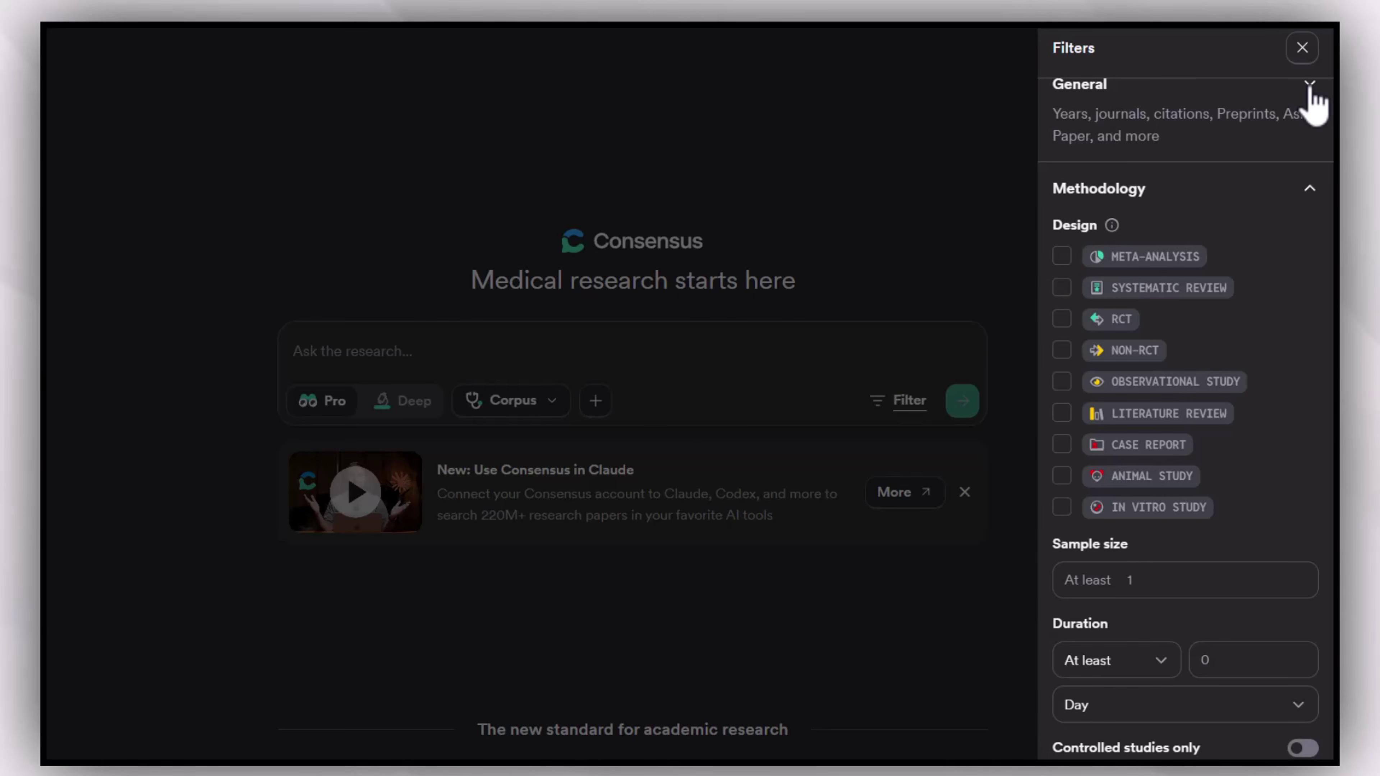
pyautogui.click(1310, 190)
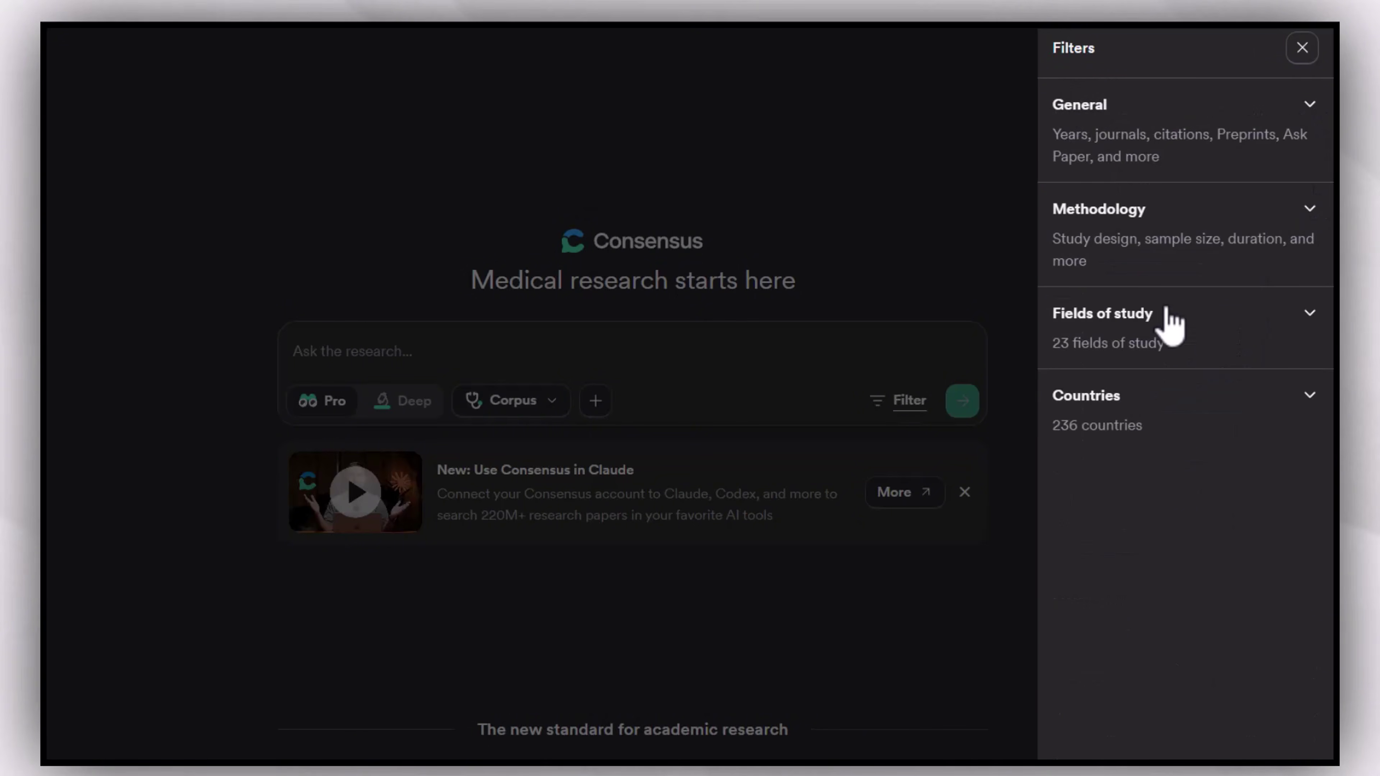
pyautogui.click(1309, 104)
pyautogui.click(1317, 641)
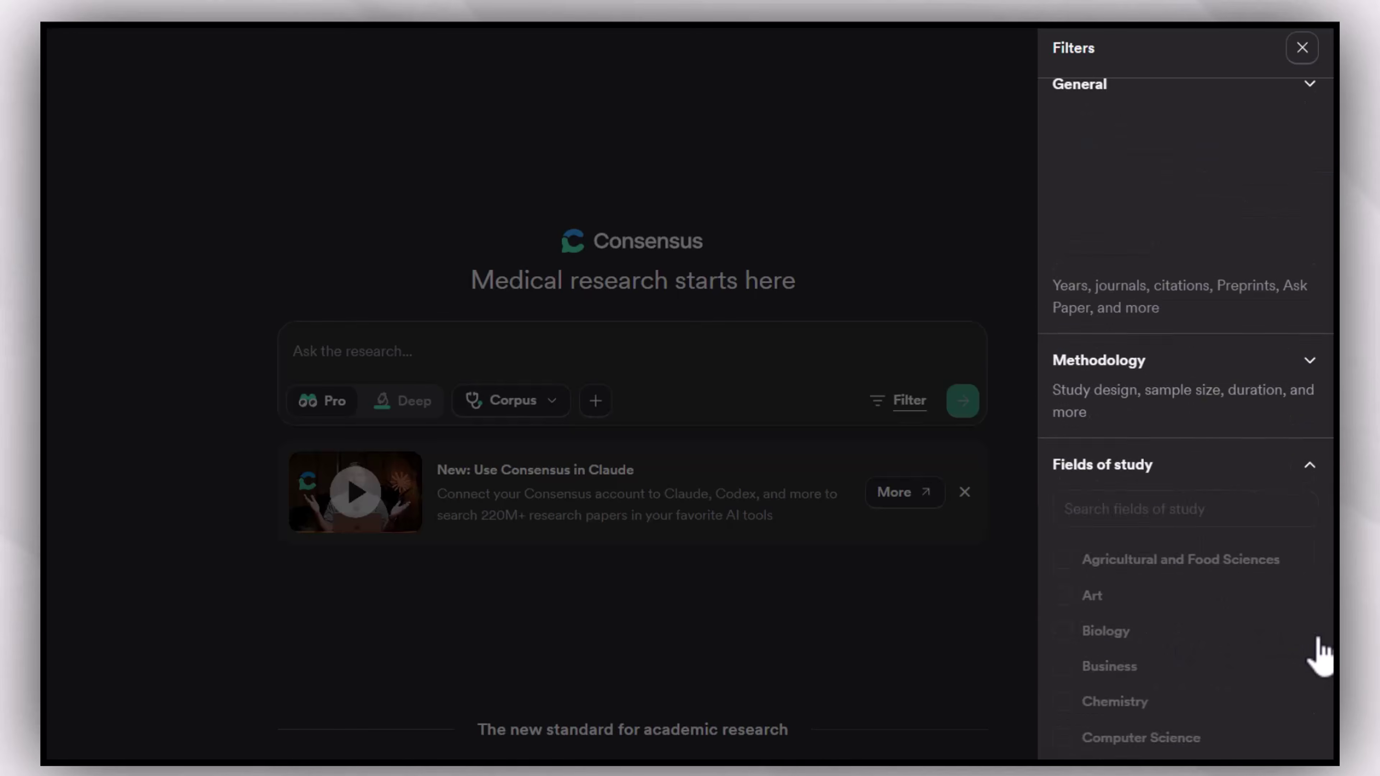
pyautogui.click(1310, 292)
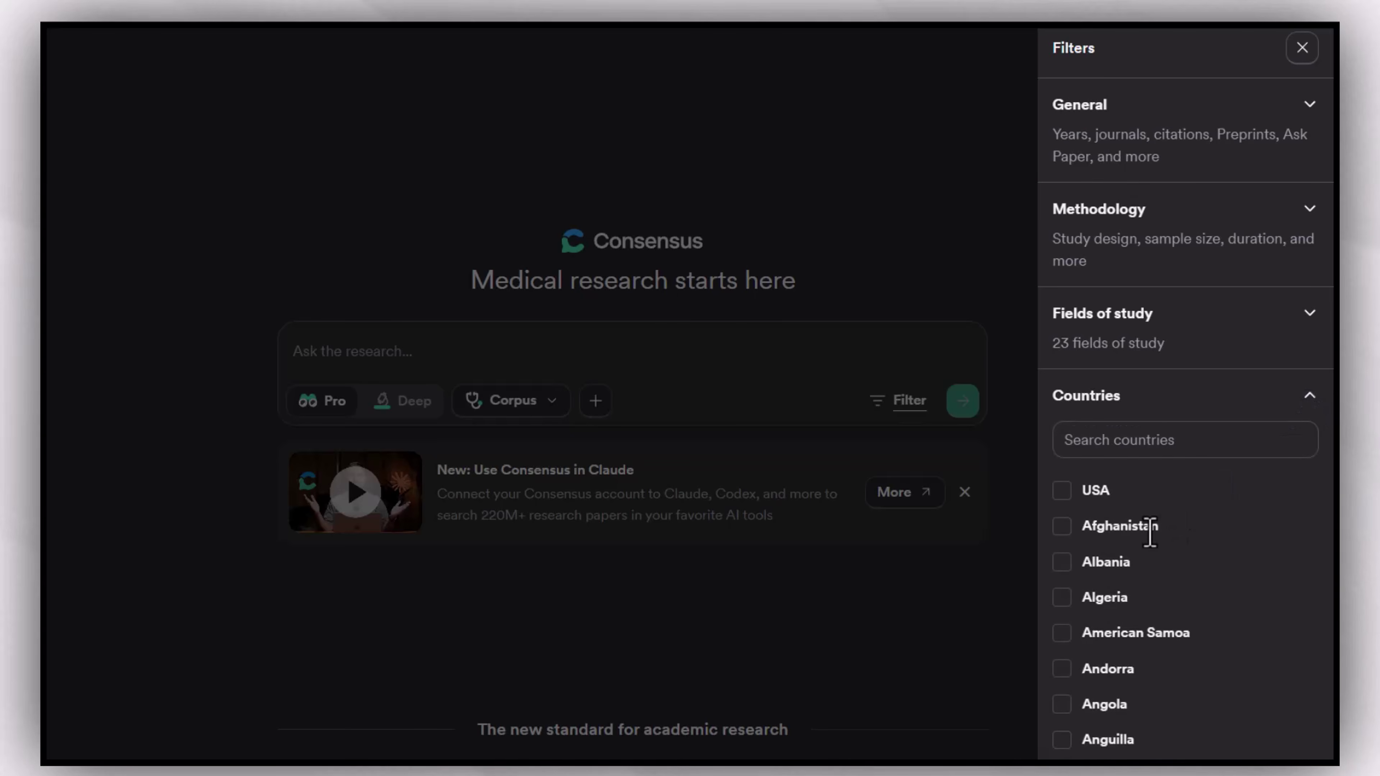
# - Run a Deep search asking "How can Artificial Intelligence improve crop yield prediction and decision-making in modern agriculture?"
pyautogui.click(465, 348)
pyautogui.write('How can Artificial Intelligence improve crop yield prediction and decision-making in modern agriculture?')
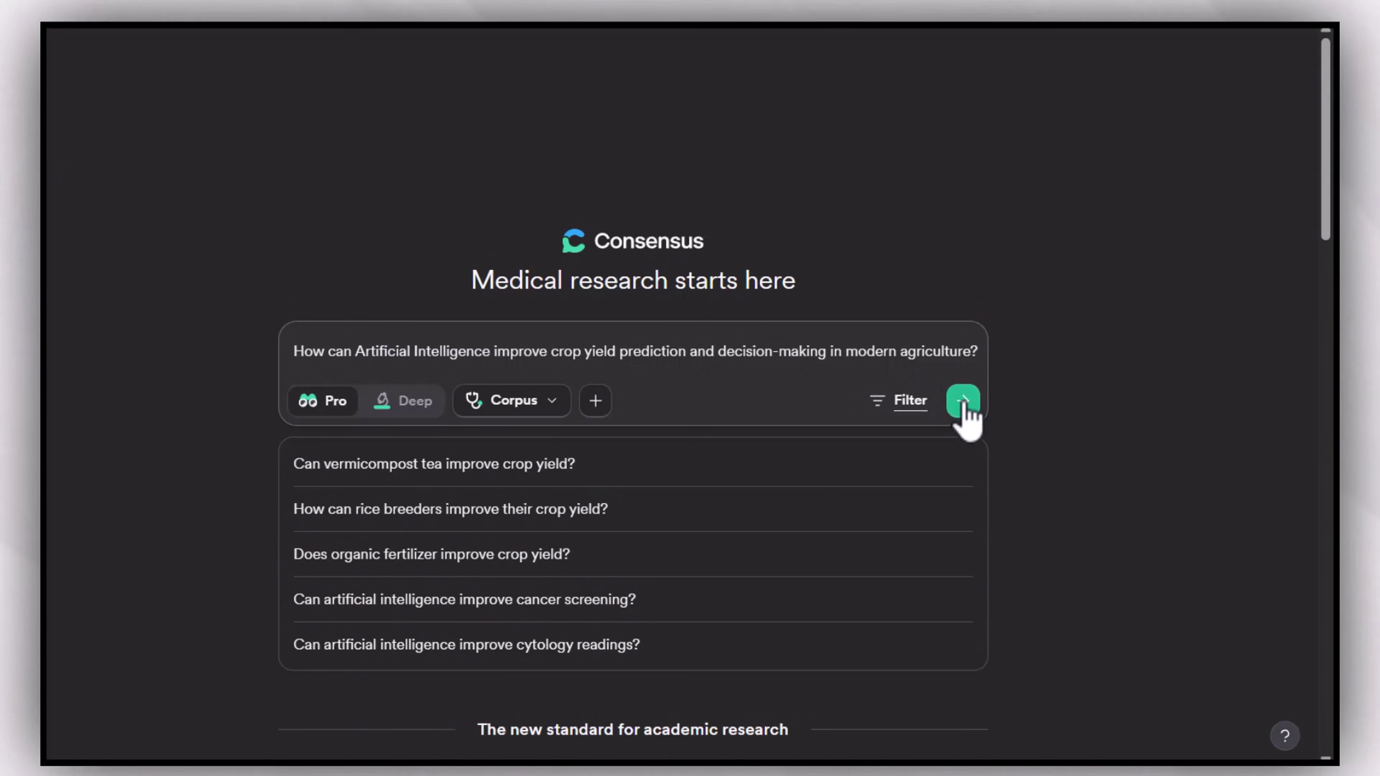
pyautogui.click(418, 408)
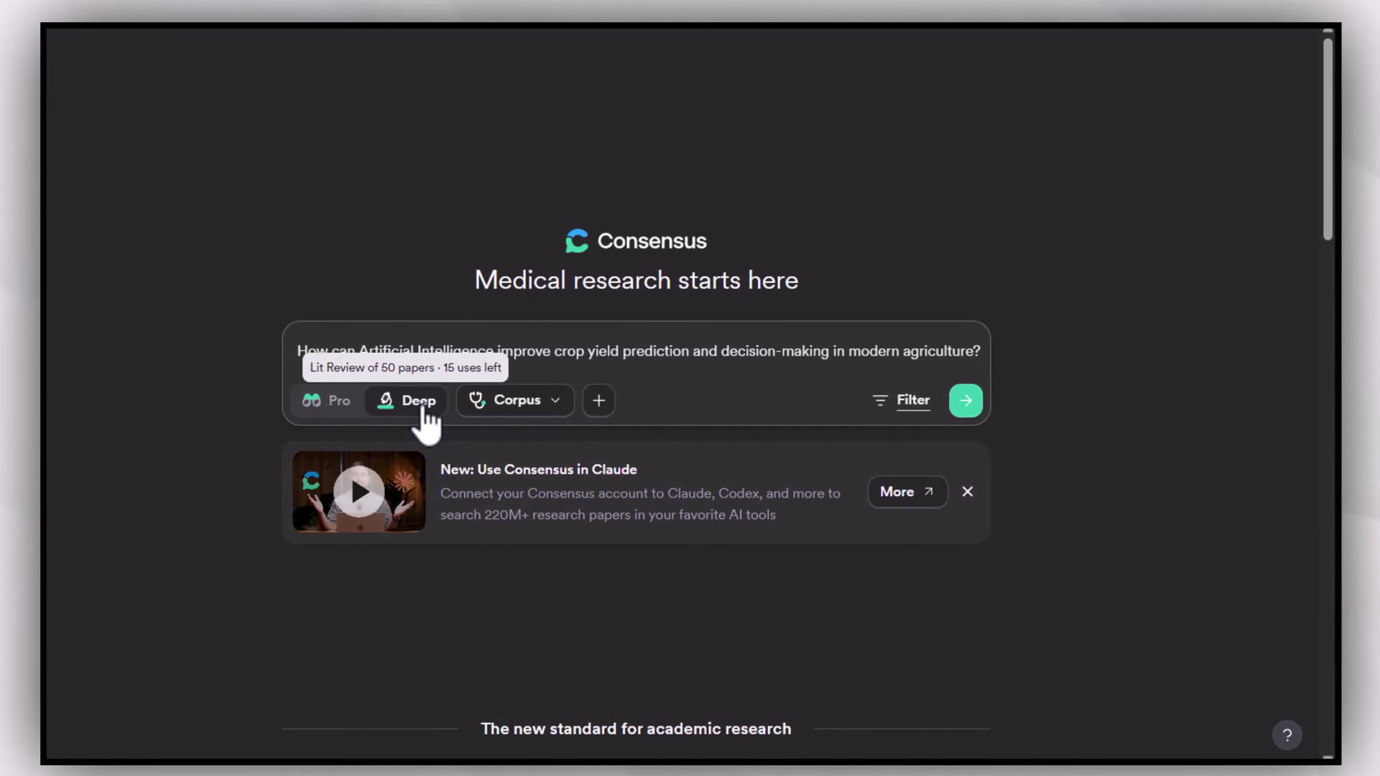
pyautogui.click(975, 401)
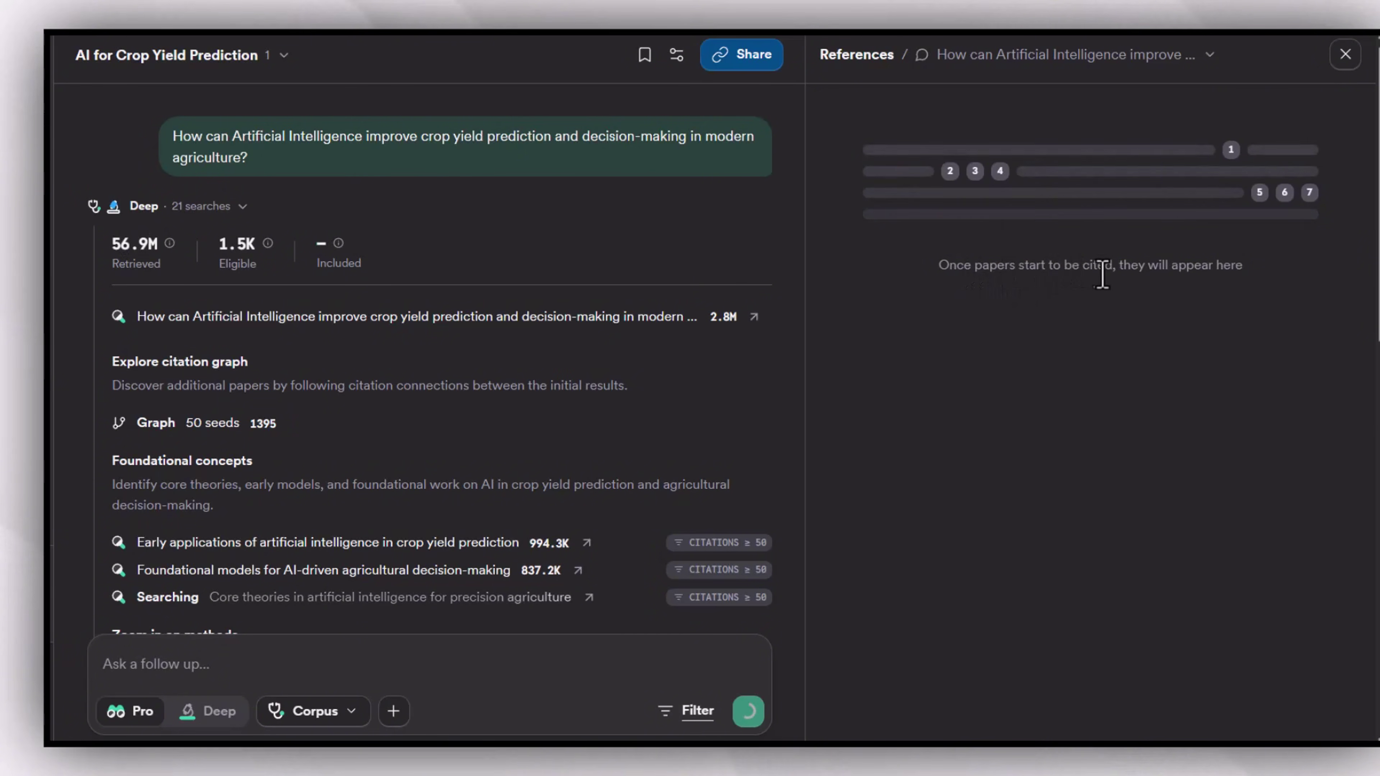
# - Examine the search stages of the running Deep review, including the citation graph, foundational concepts and methods searches
pyautogui.scroll(-2, 675, 408)
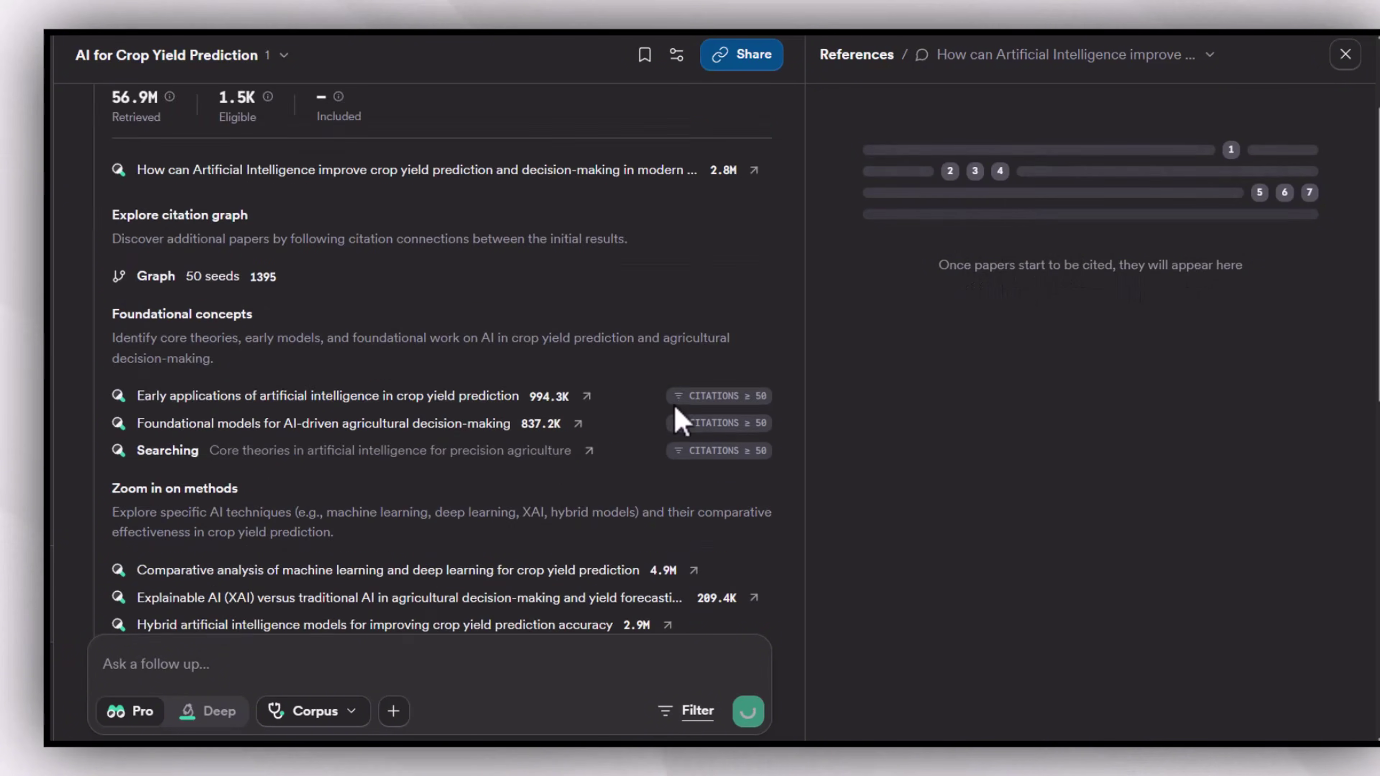
pyautogui.scroll(3, 652, 410)
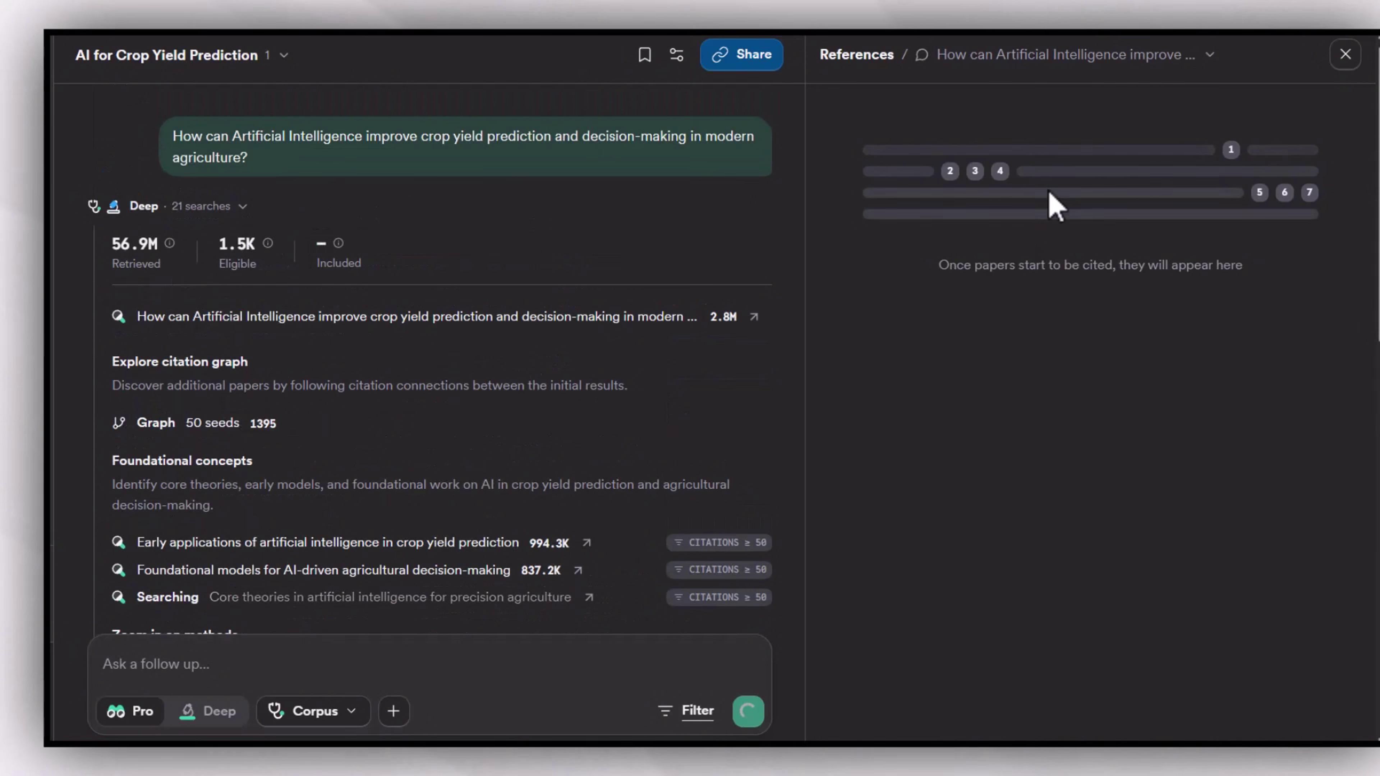
pyautogui.scroll(-2, 530, 338)
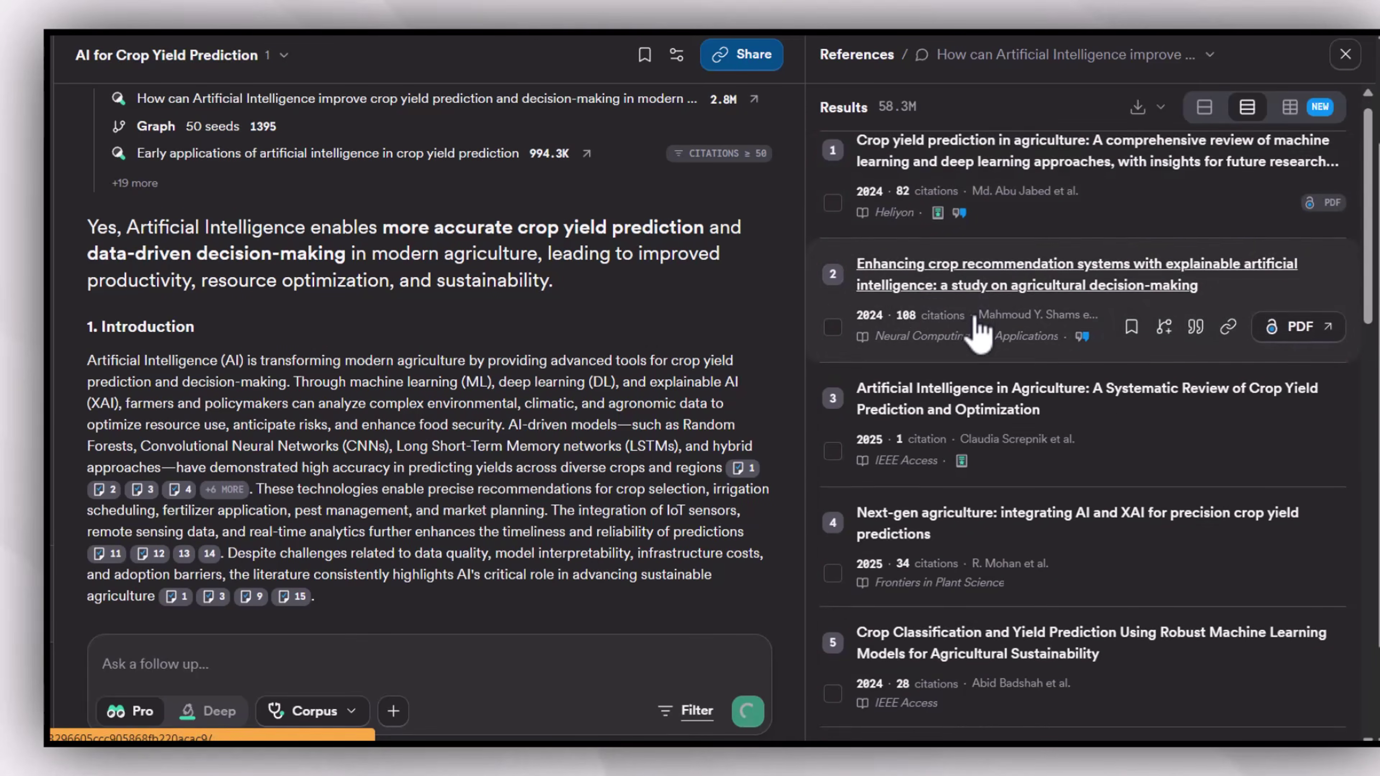
# - Look through the list of cited references and the report's introduction with its consensus meter
pyautogui.scroll(-5, 977, 327)
pyautogui.scroll(-8, 975, 326)
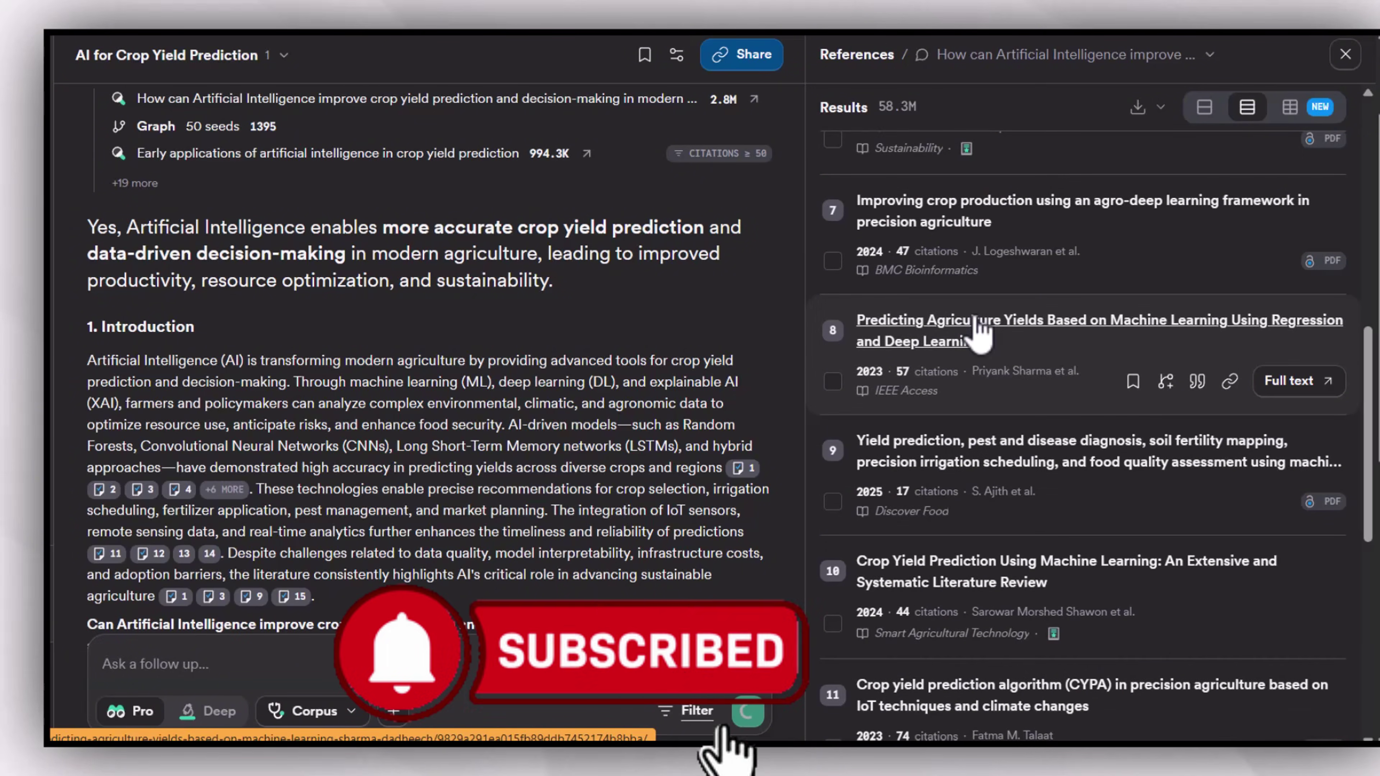
pyautogui.scroll(-2, 570, 414)
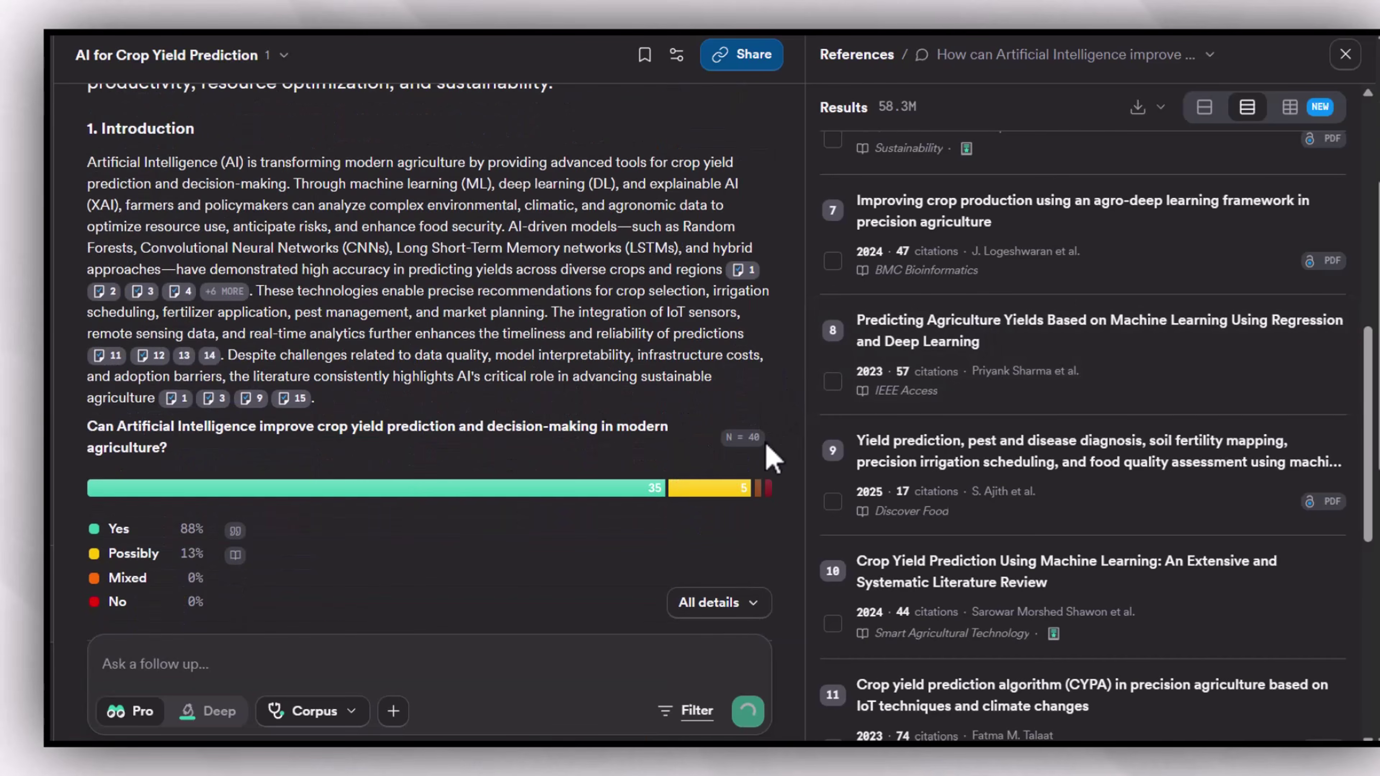
pyautogui.scroll(6, 869, 413)
pyautogui.scroll(5, 902, 353)
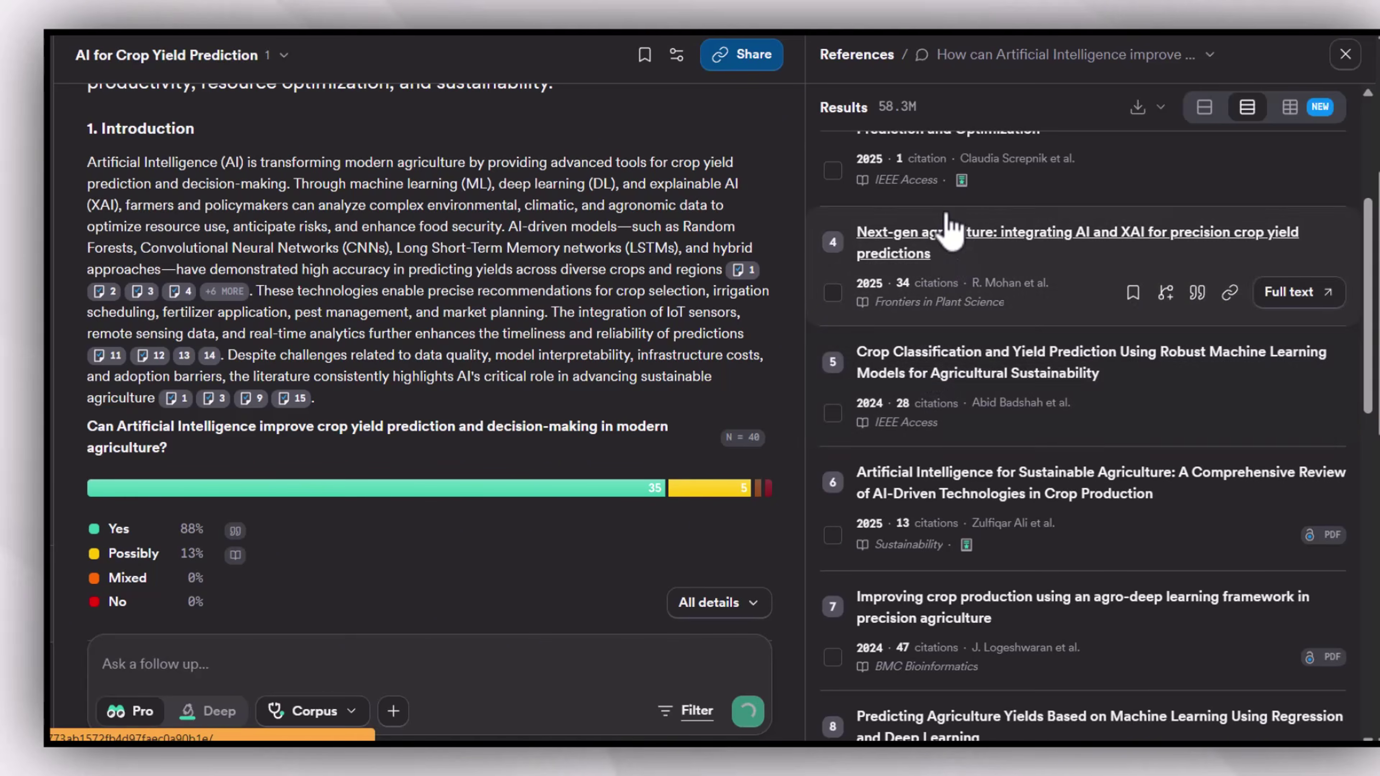
# - Open the first reference, the comprehensive review of crop yield prediction, and check its PDF, study snapshot and abstract
pyautogui.click(918, 177)
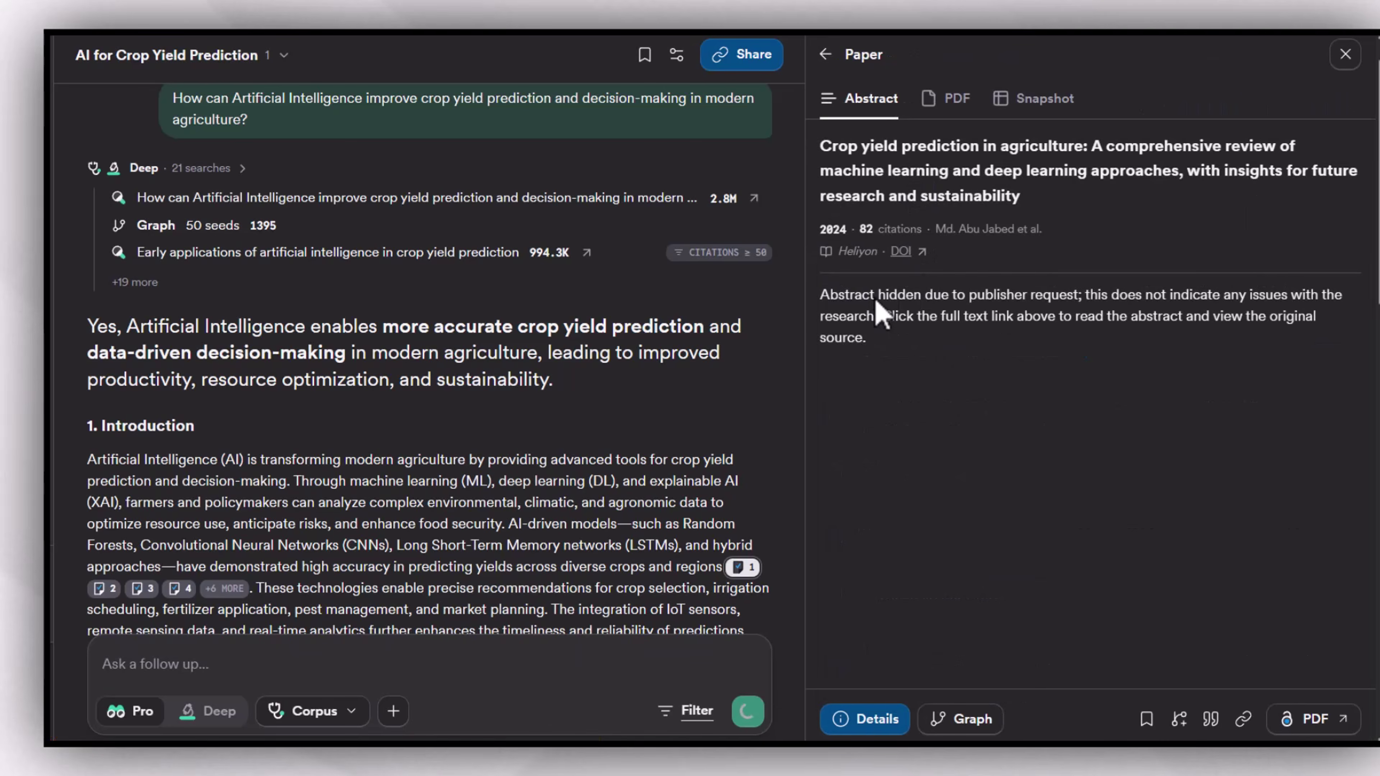
pyautogui.click(937, 126)
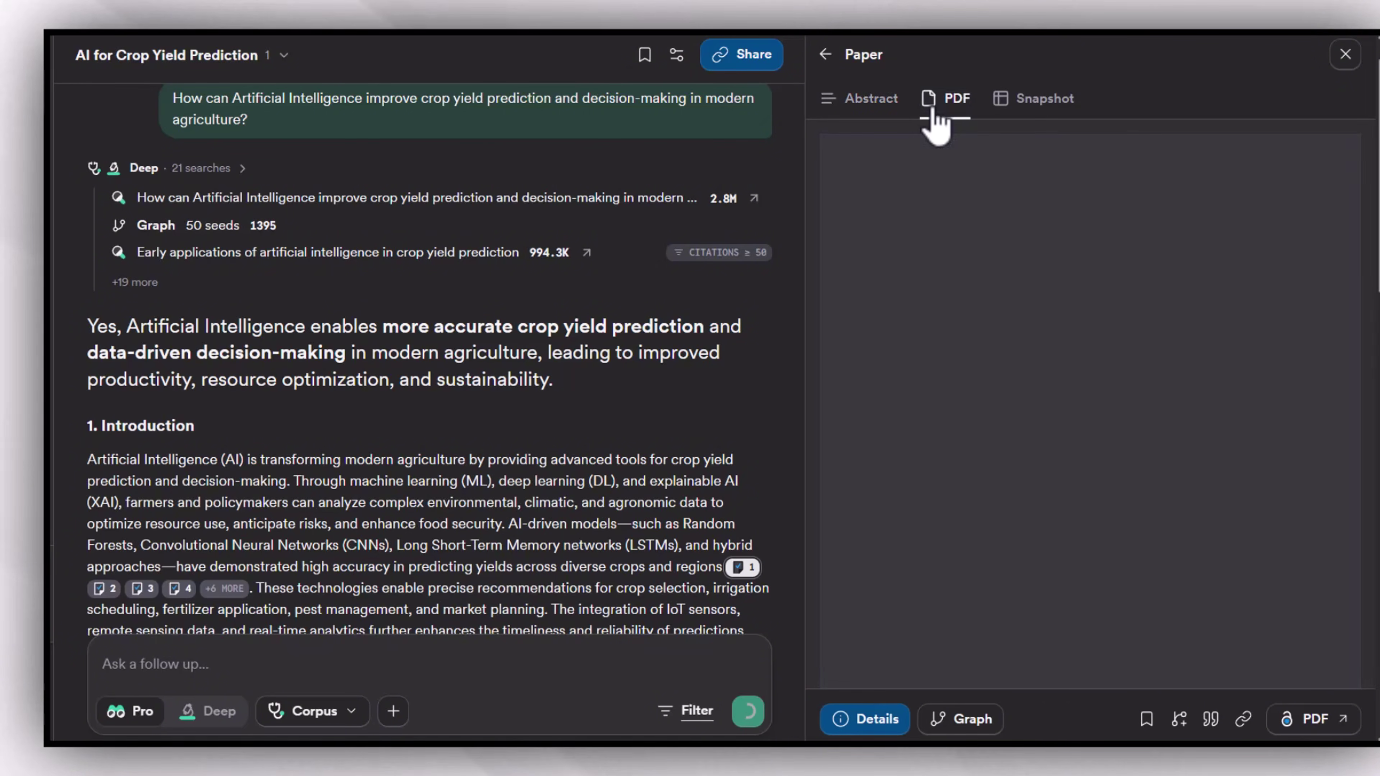
pyautogui.click(1025, 126)
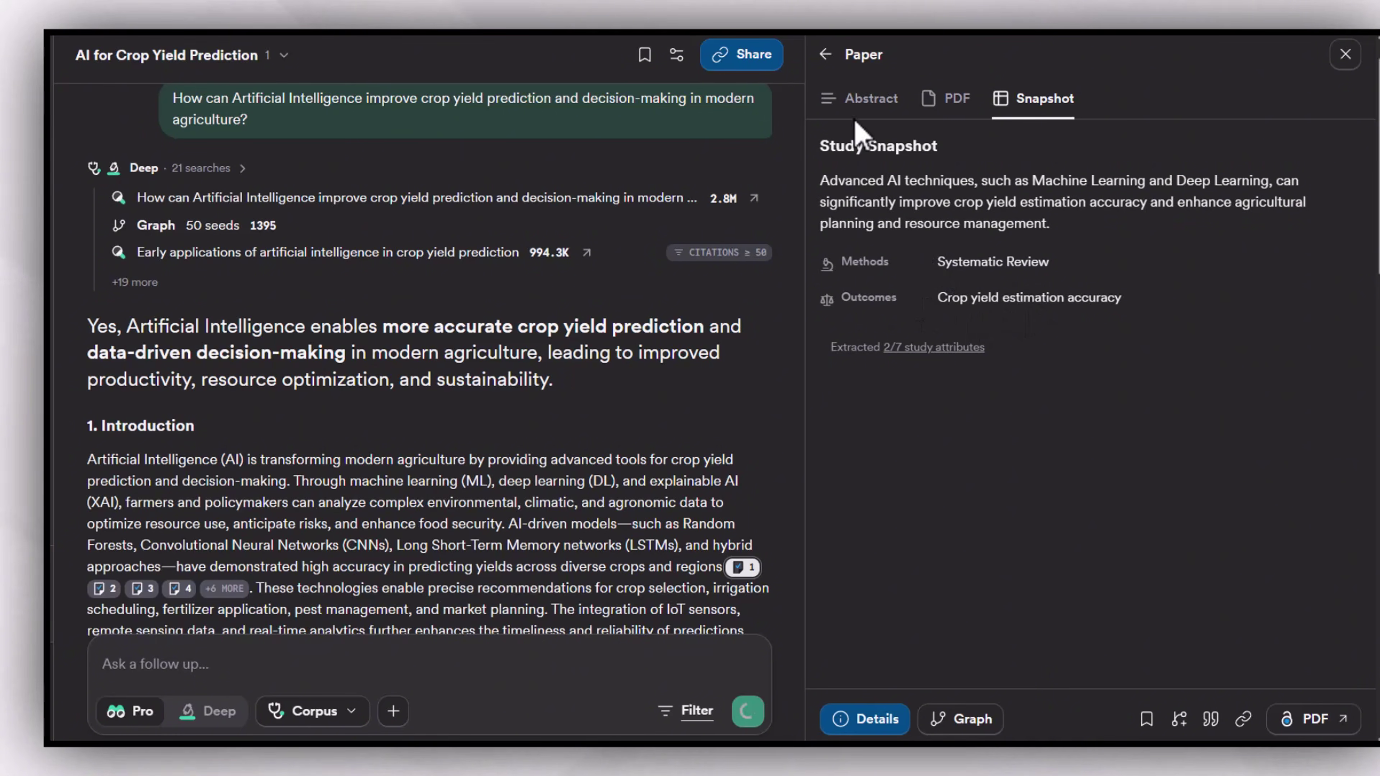
pyautogui.click(869, 98)
# - Read the report's consensus meter, methods and search strategy, AI technique results, results timeline and top contributing authors
pyautogui.scroll(-5, 175, 253)
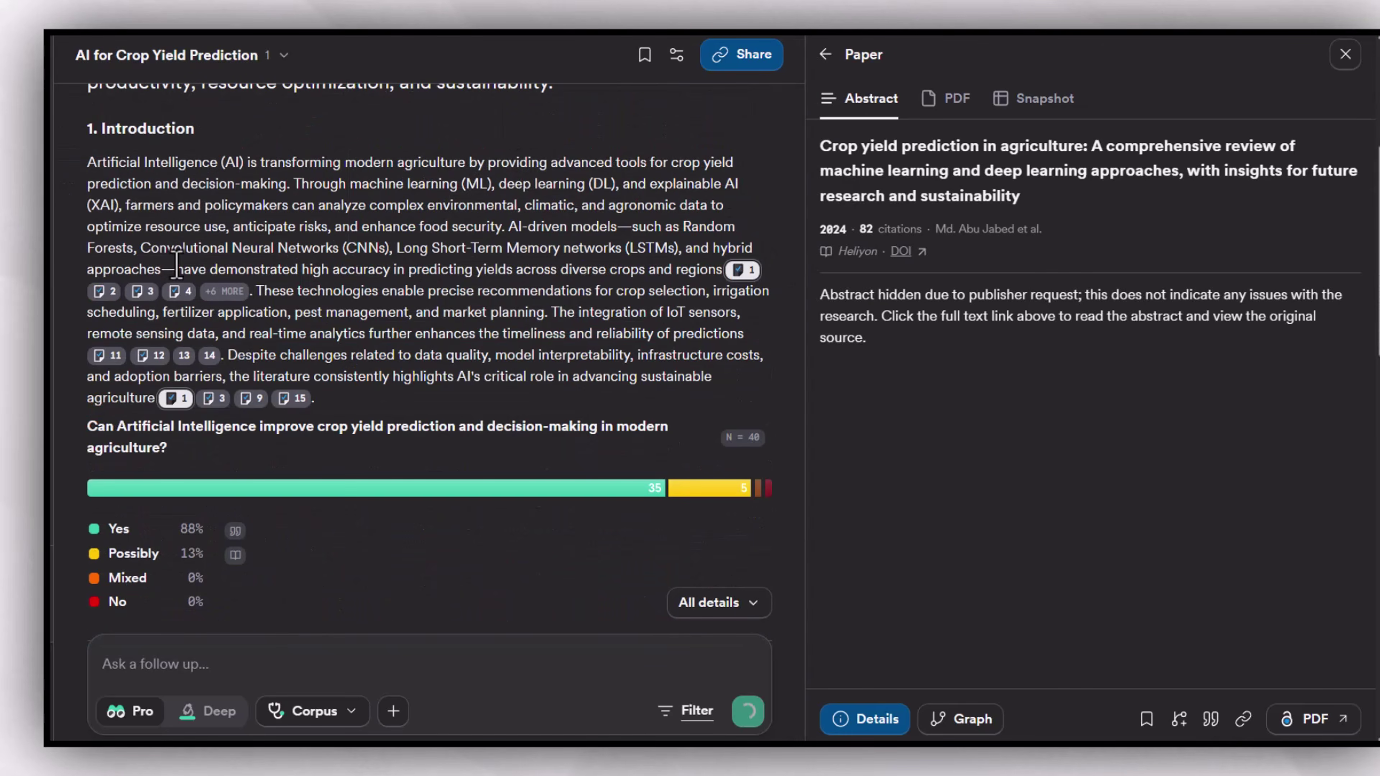
pyautogui.scroll(-8, 117, 612)
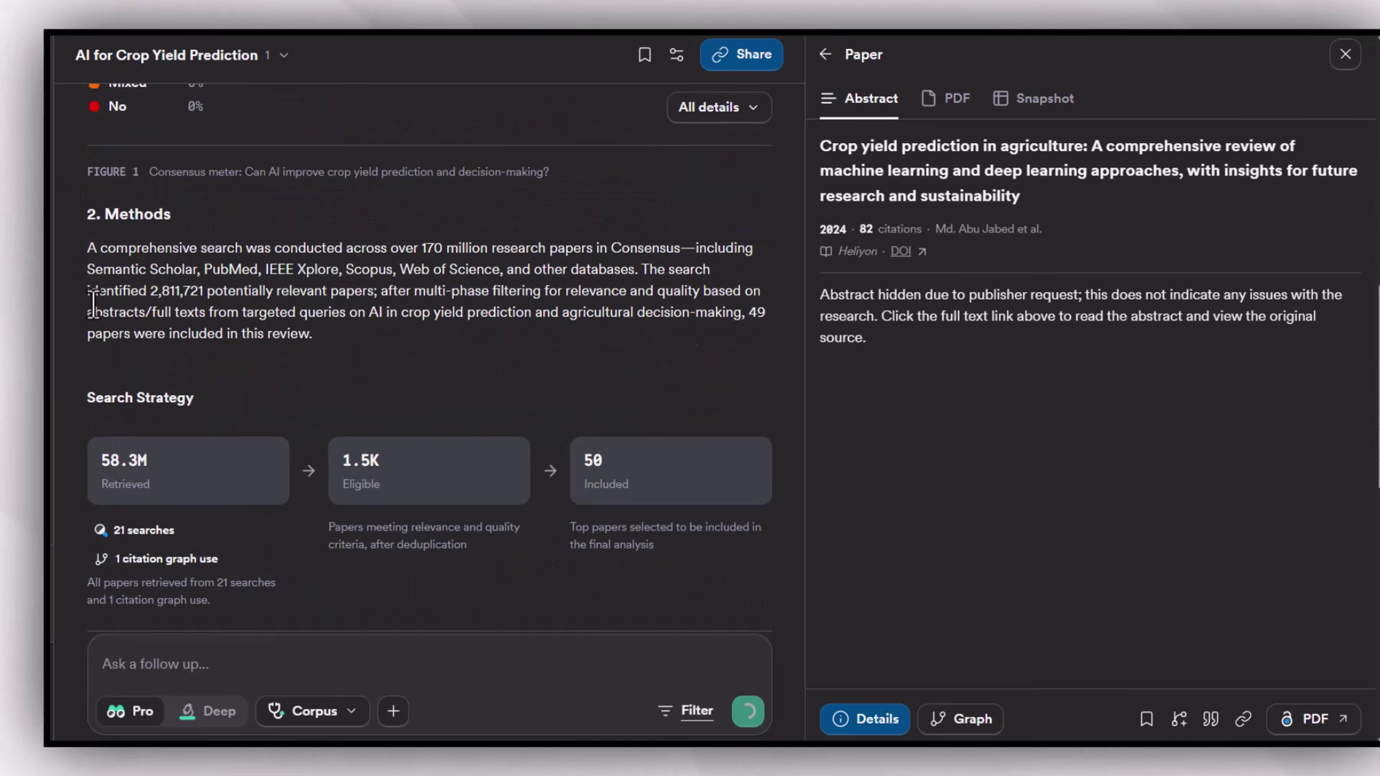
pyautogui.scroll(-3, 190, 424)
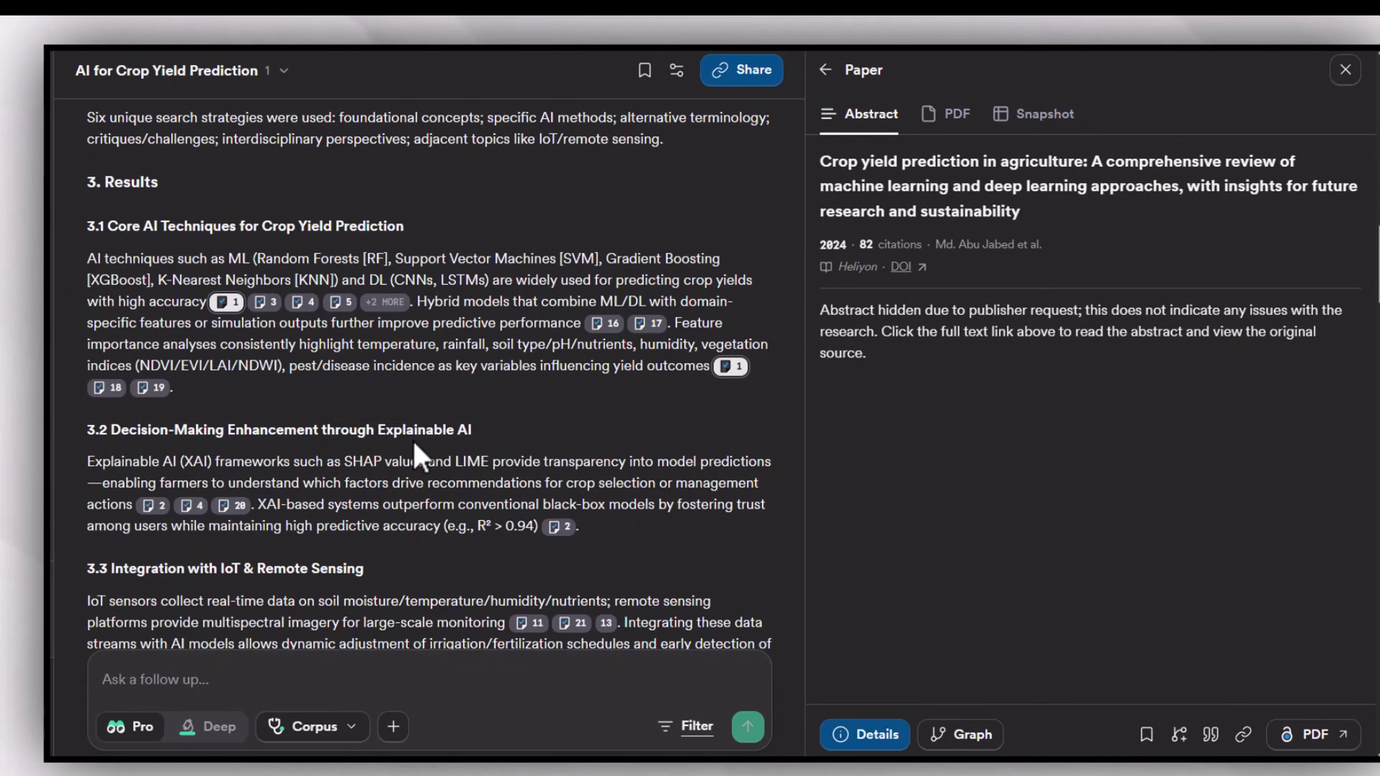
pyautogui.scroll(-10, 416, 451)
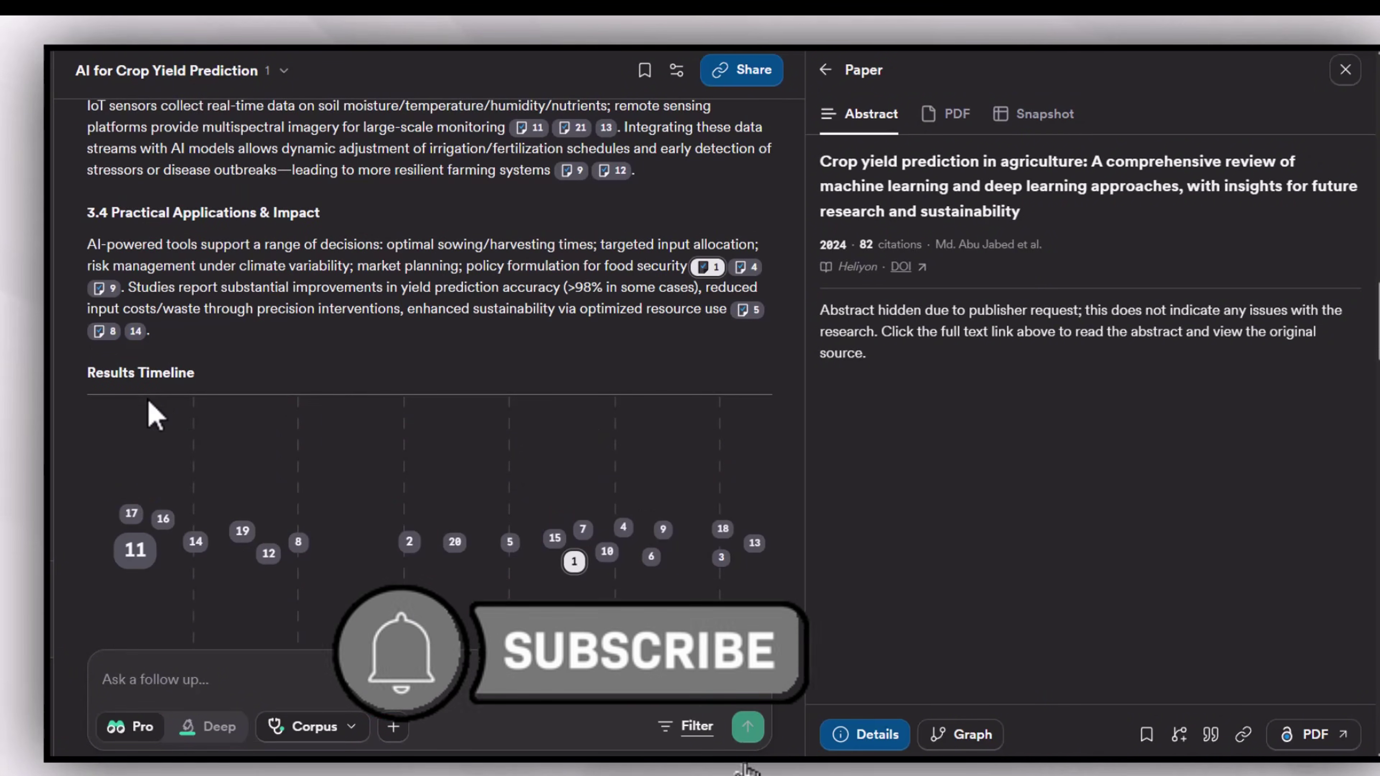
pyautogui.scroll(-7, 163, 408)
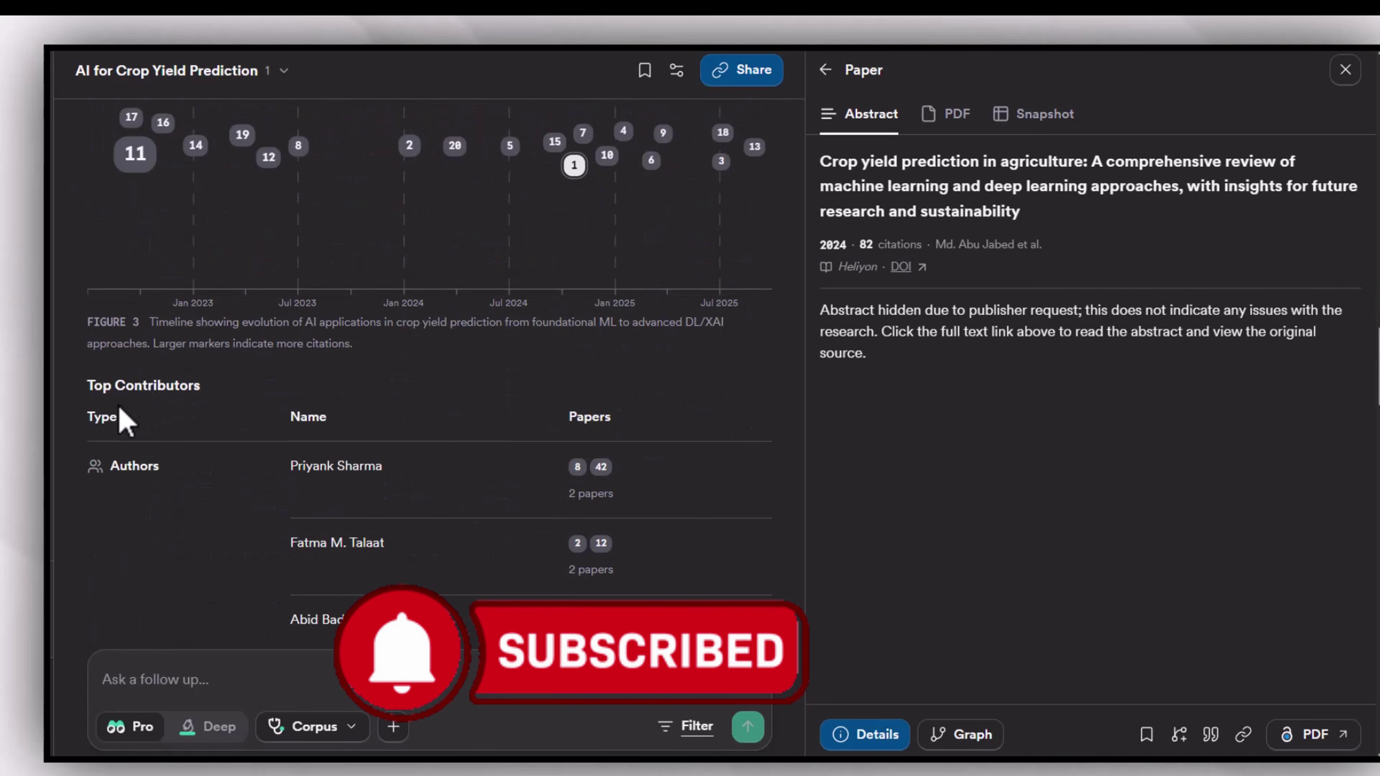
pyautogui.scroll(-1, 144, 478)
pyautogui.scroll(-2, 146, 492)
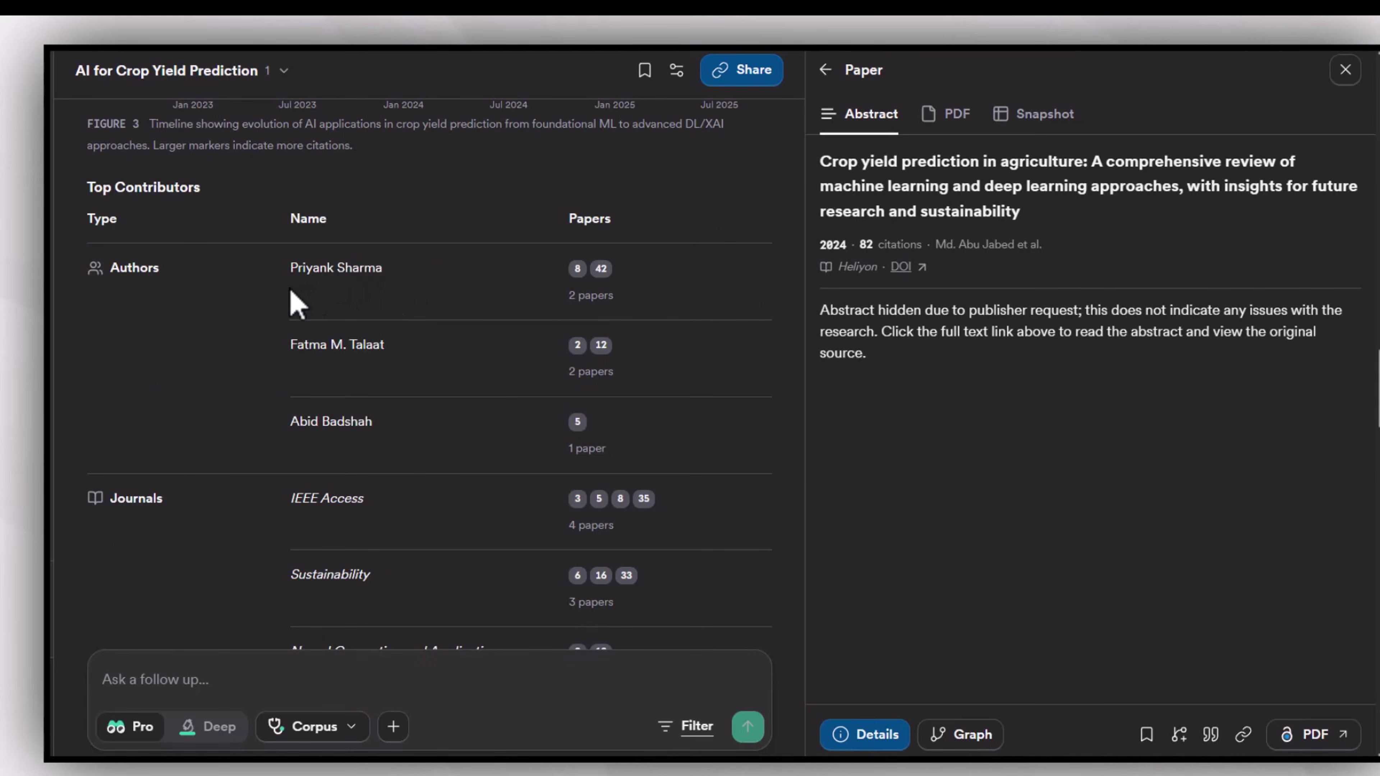
# - Review the report's contributing journals, discussion, claims and evidence table, conclusion and research gaps, and return towards the start
pyautogui.scroll(-6, 297, 303)
pyautogui.scroll(-5, 297, 288)
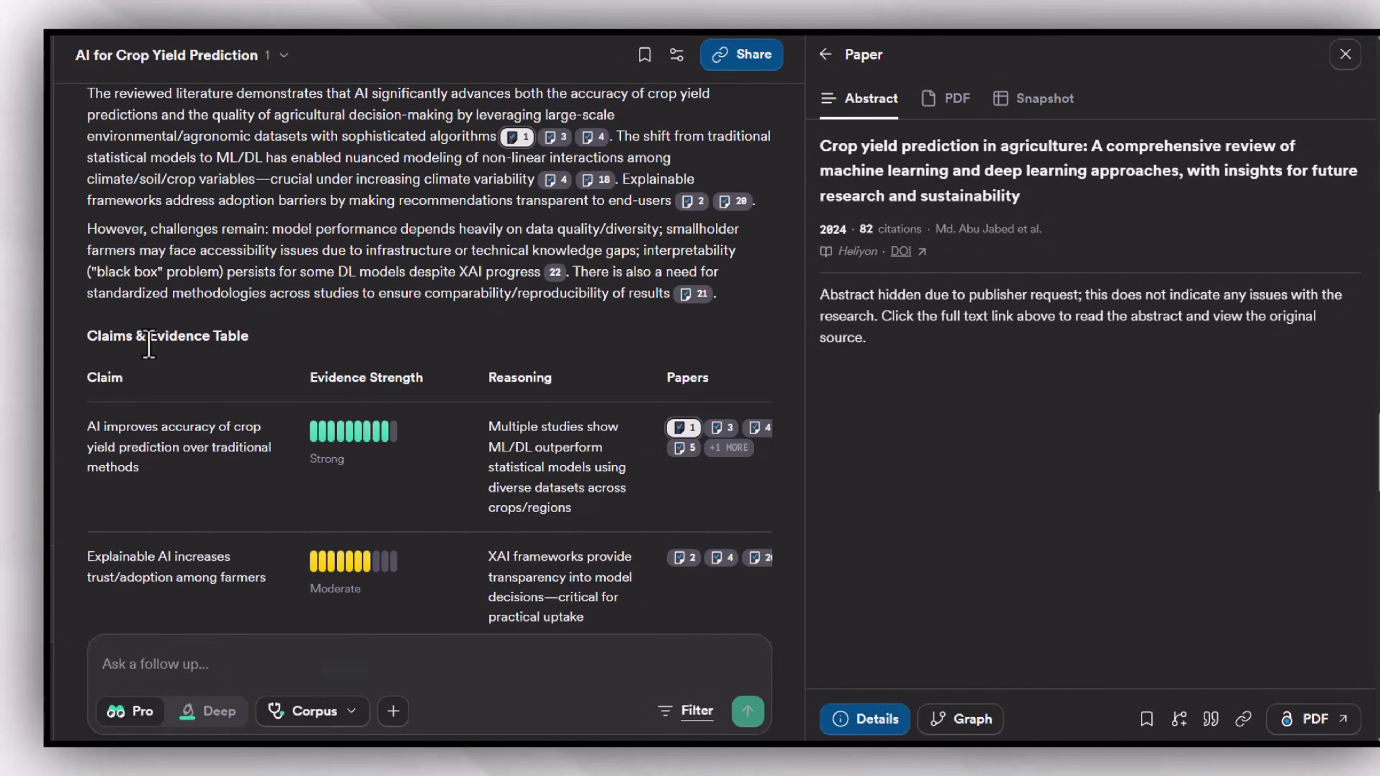
pyautogui.scroll(-3, 209, 337)
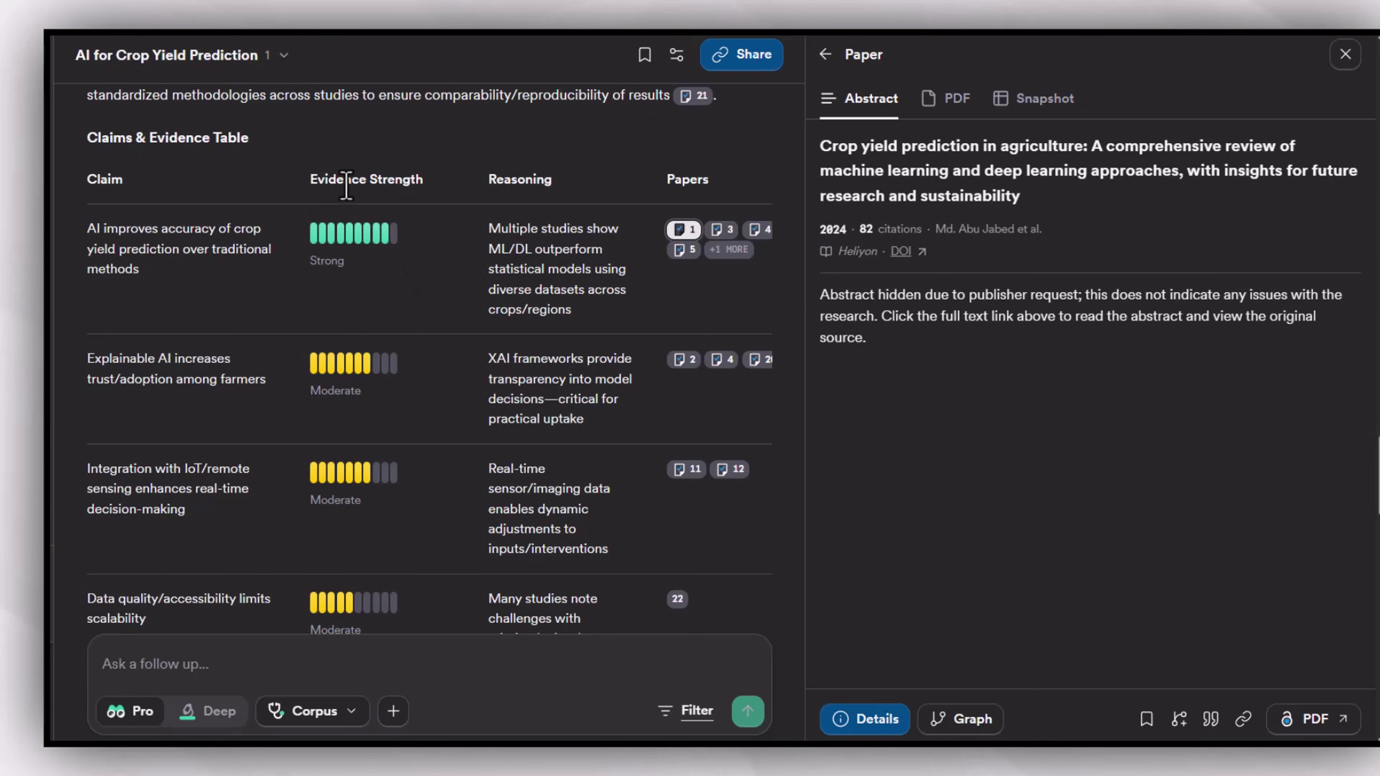
pyautogui.scroll(-10, 182, 353)
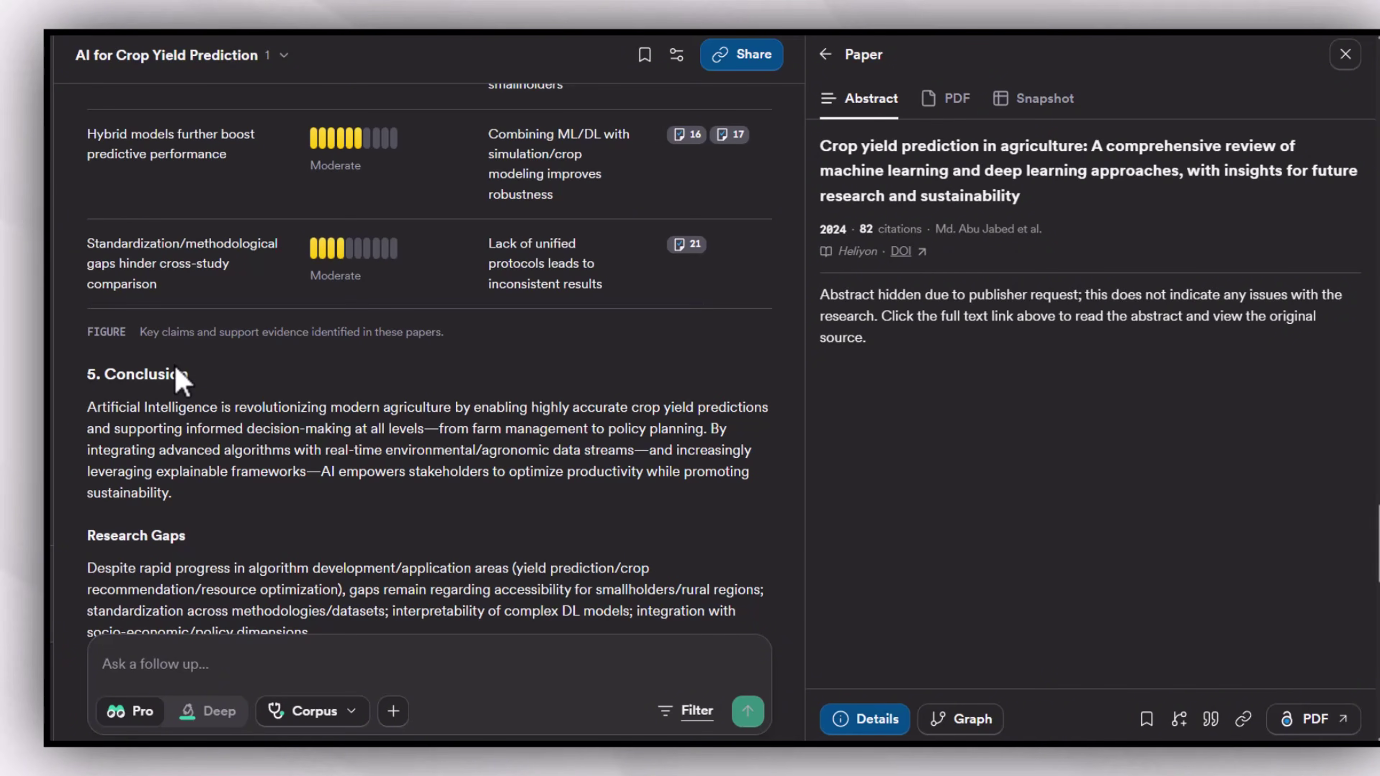
pyautogui.scroll(5, 429, 318)
pyautogui.scroll(10, 435, 327)
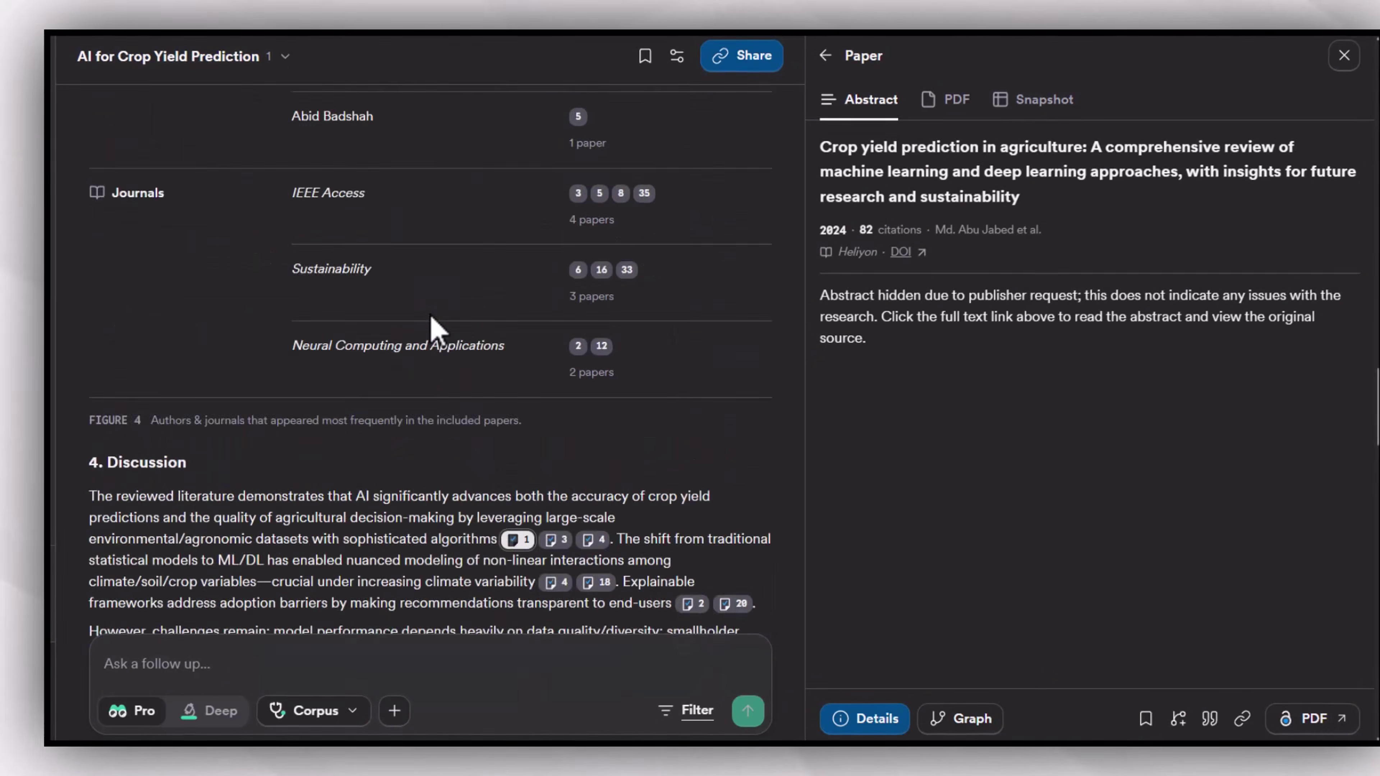
pyautogui.scroll(20, 434, 326)
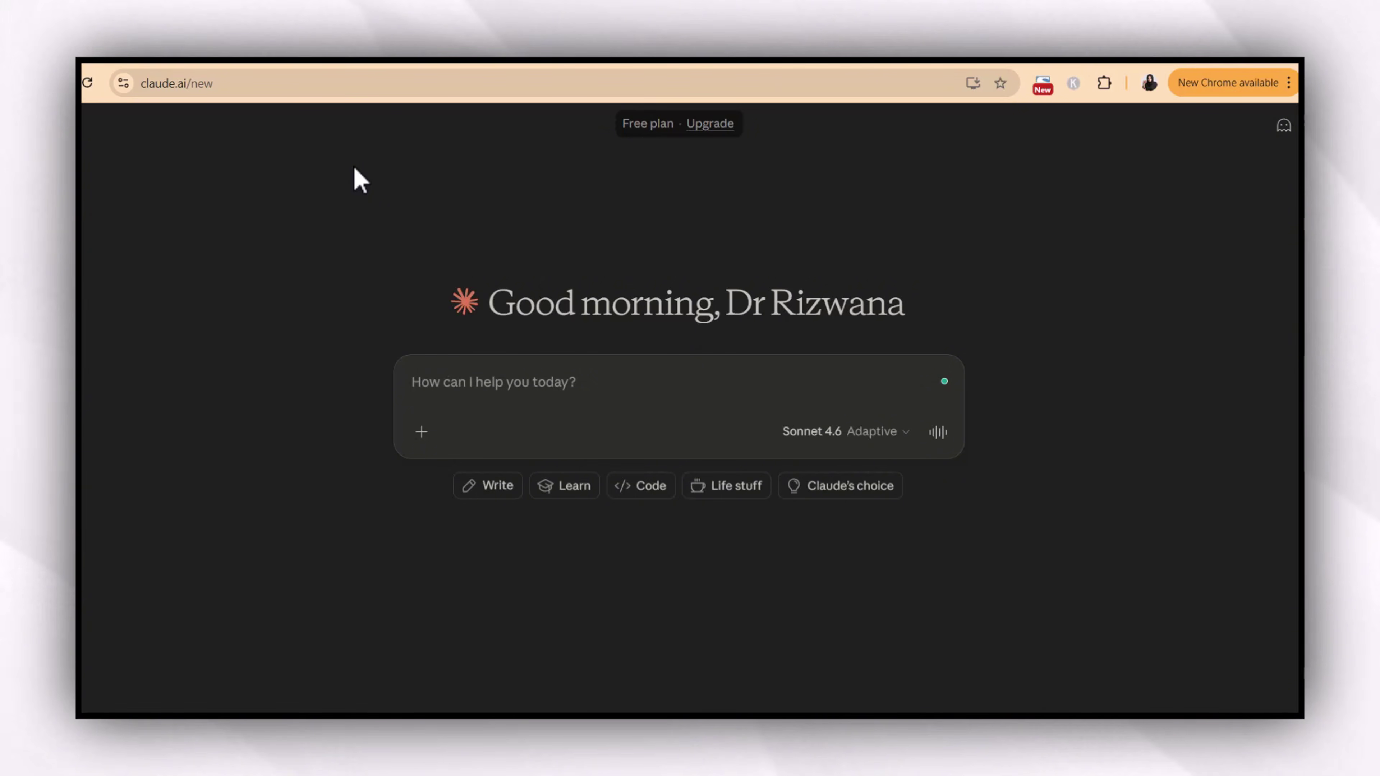
# - Switch to Claude, connect the Consensus connector from the directory and authorize it to search academic papers
pyautogui.click(421, 431)
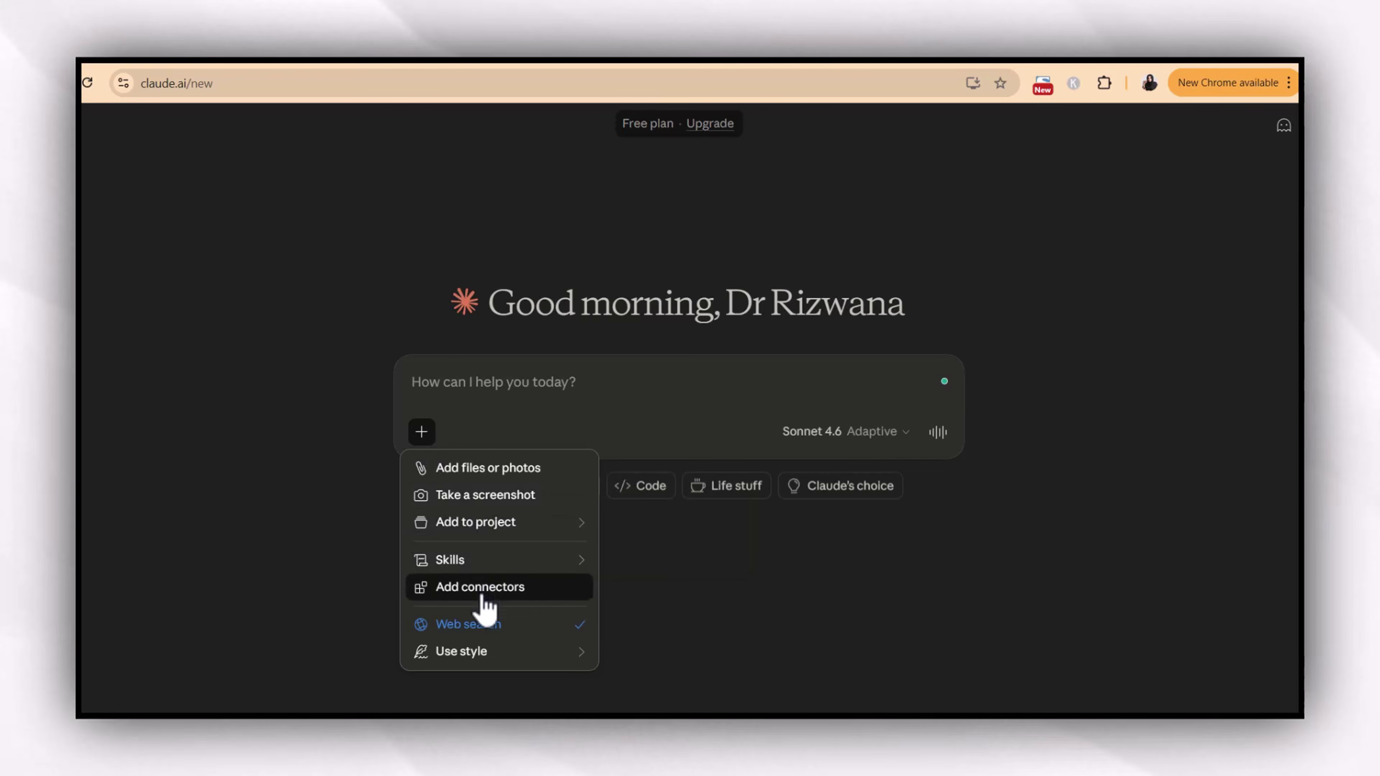
pyautogui.click(483, 593)
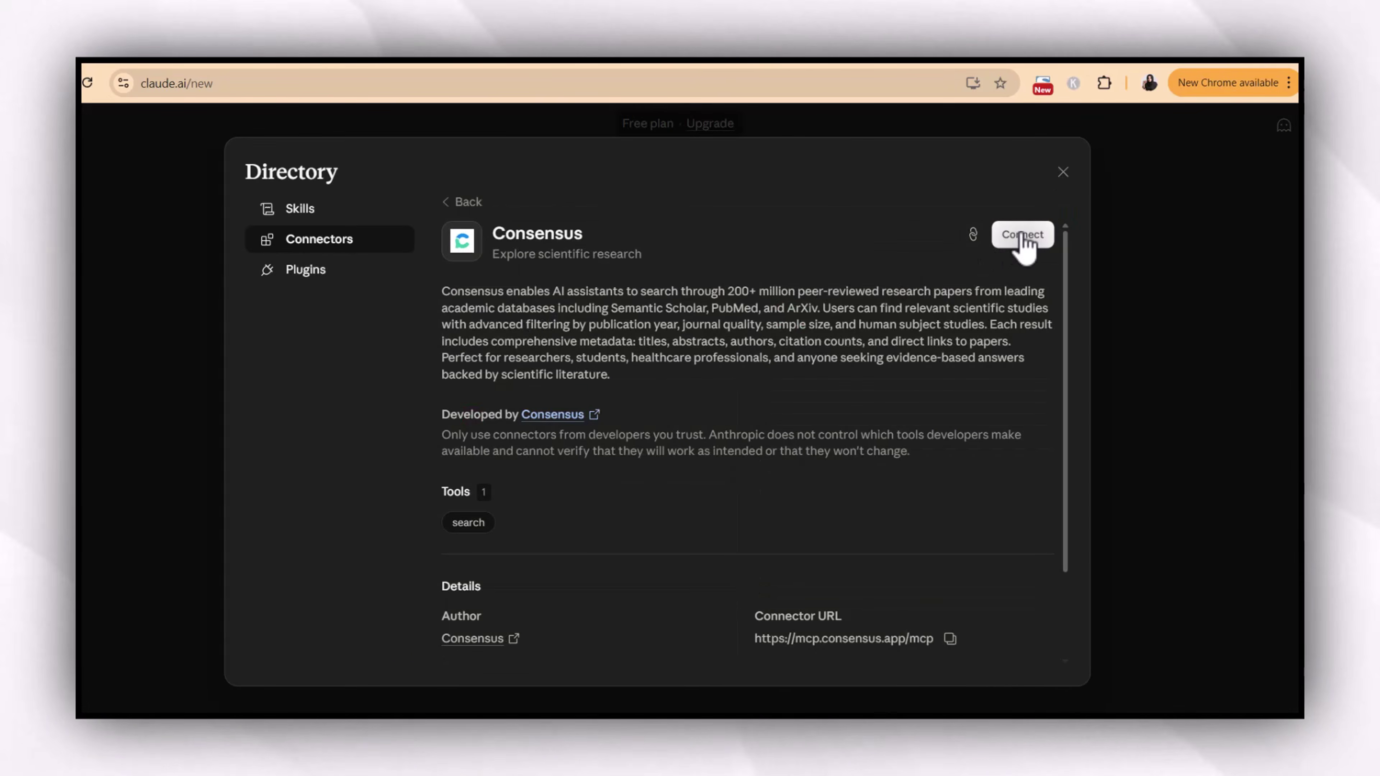
pyautogui.click(1019, 240)
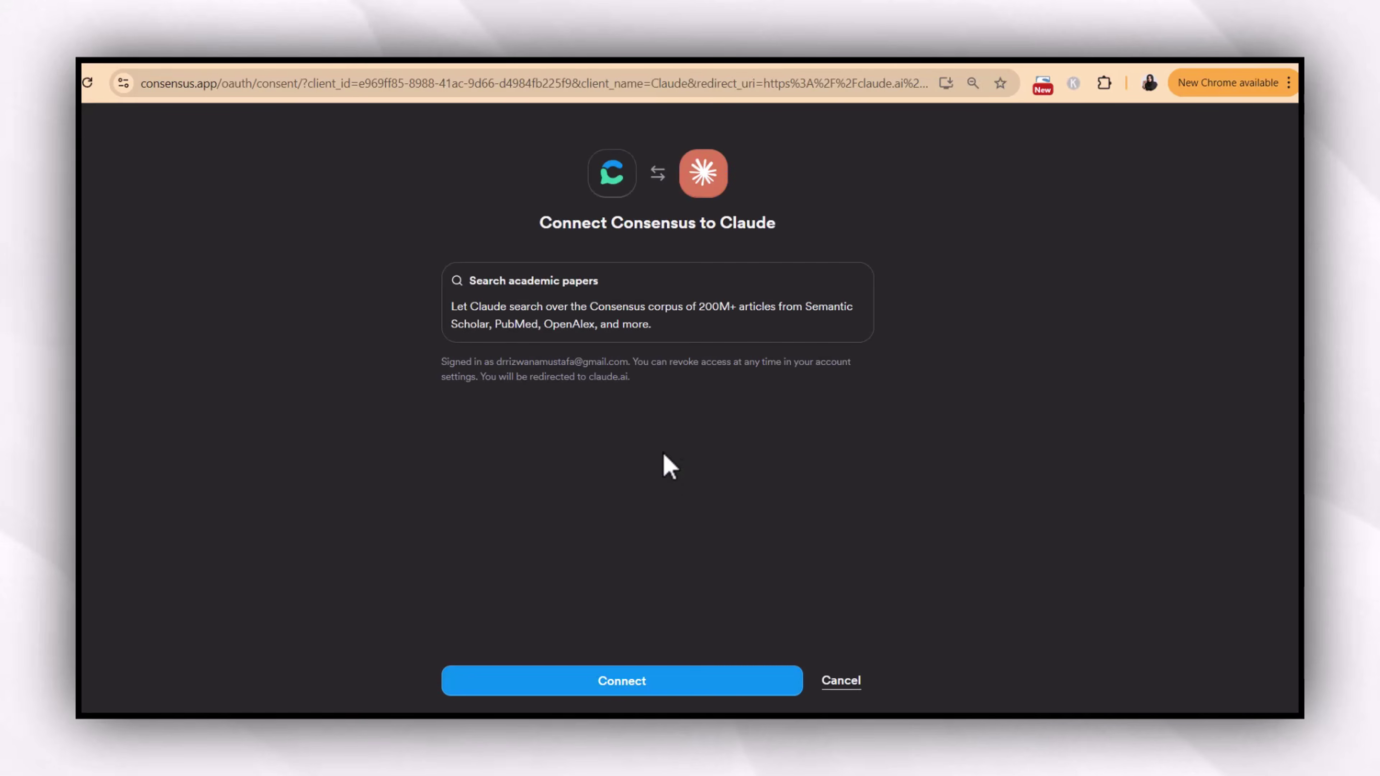
pyautogui.click(657, 688)
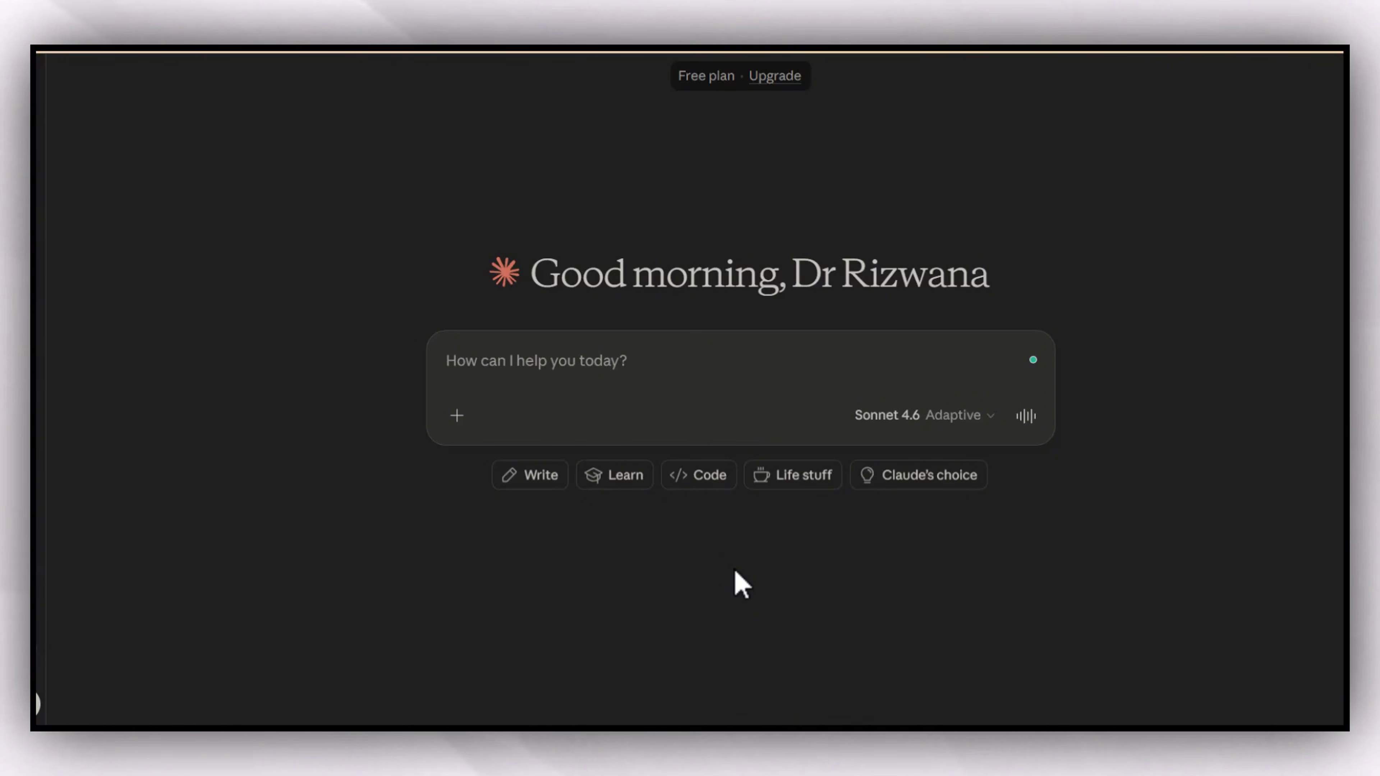
# - Ask Claude to write a PhD research proposal on "How can Artificial Intelligence improve crop yield prediction and decision-making in modern agriculture?"
pyautogui.write('write teh research propsa')
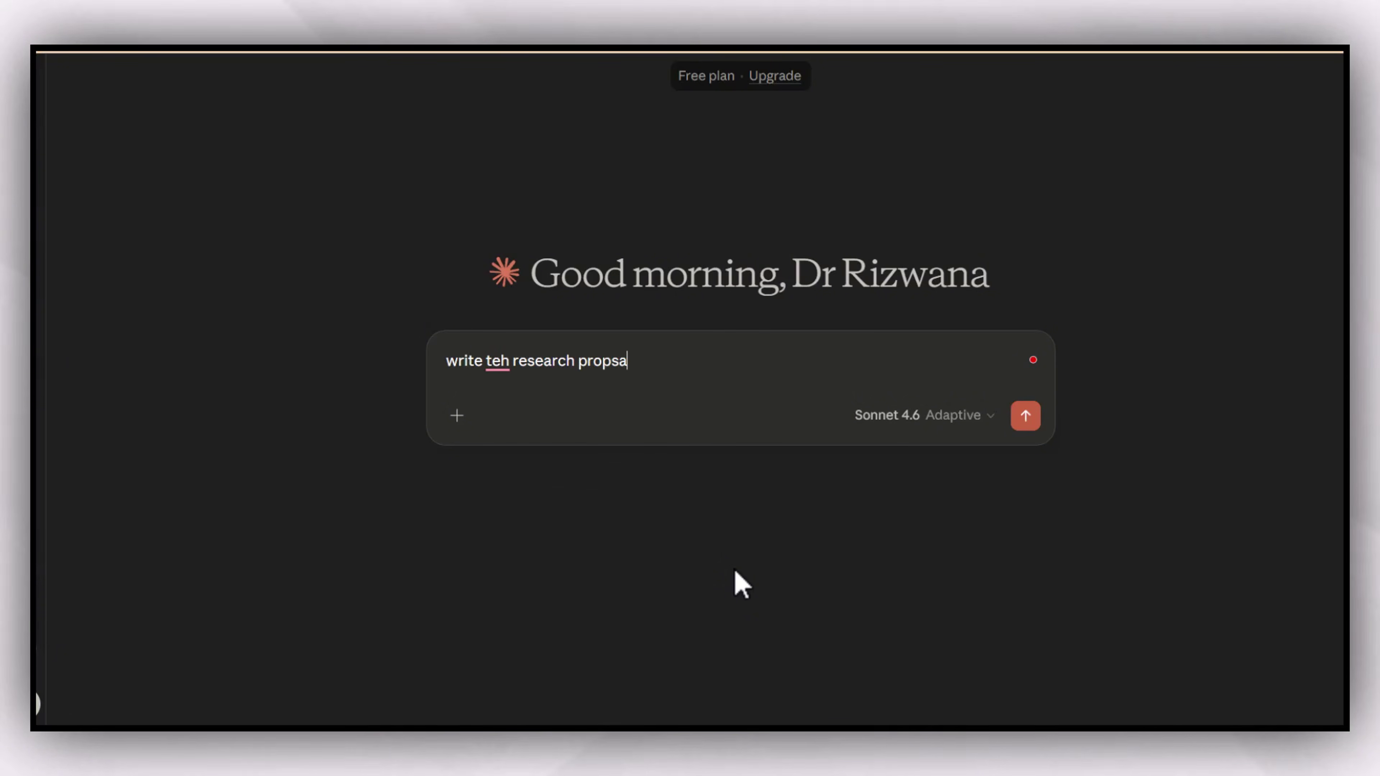
pyautogui.write('l for m')
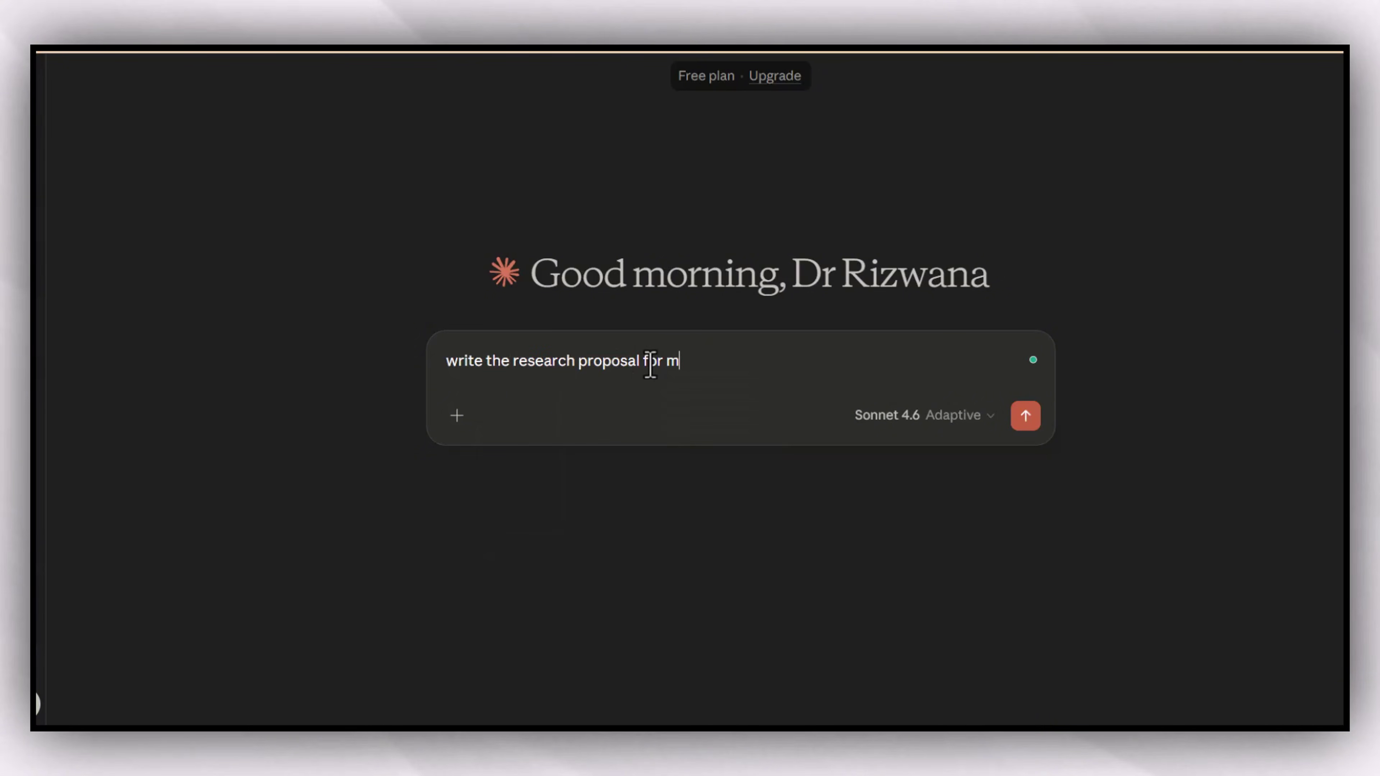
pyautogui.write(' phd')
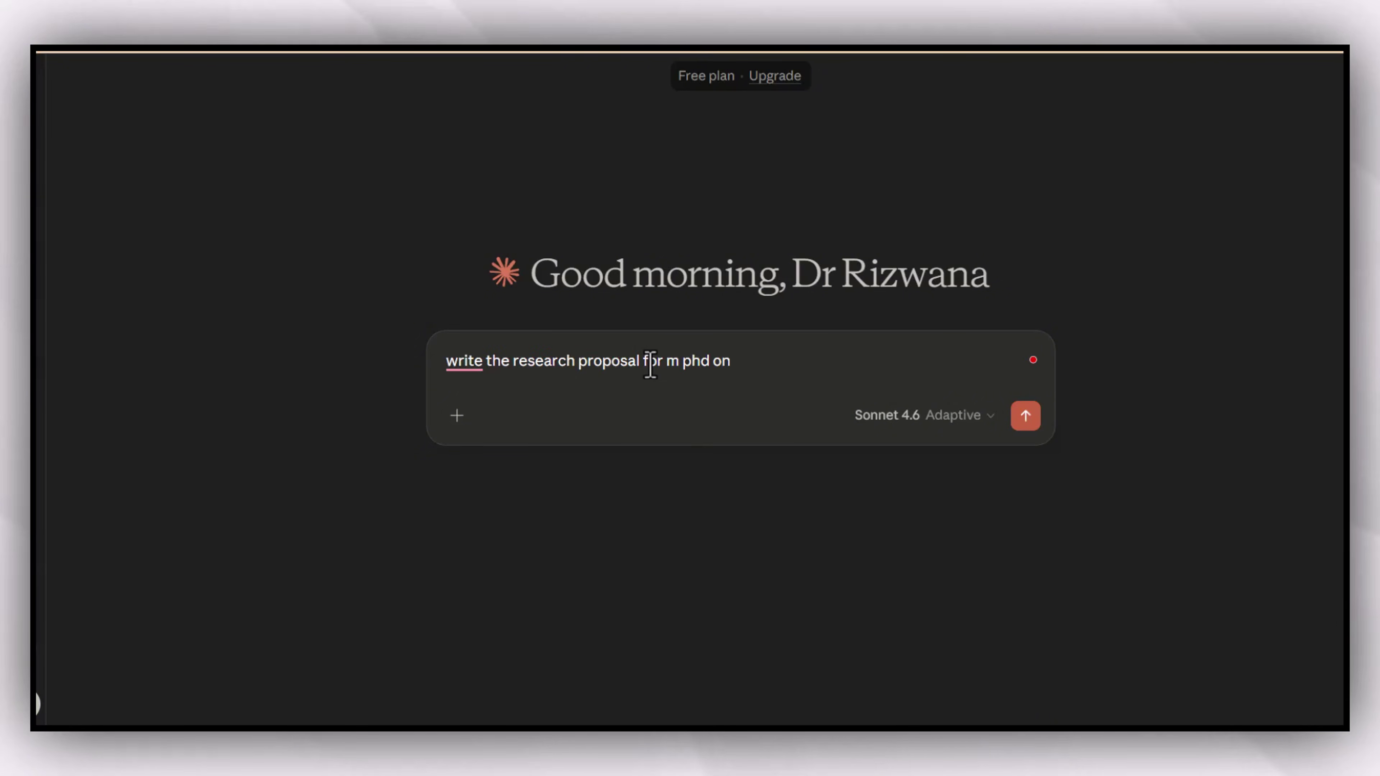
pyautogui.write(' on')
pyautogui.write('How can Artificial Intelligence improve crop yield prediction and decision-making in modern agriculture?')
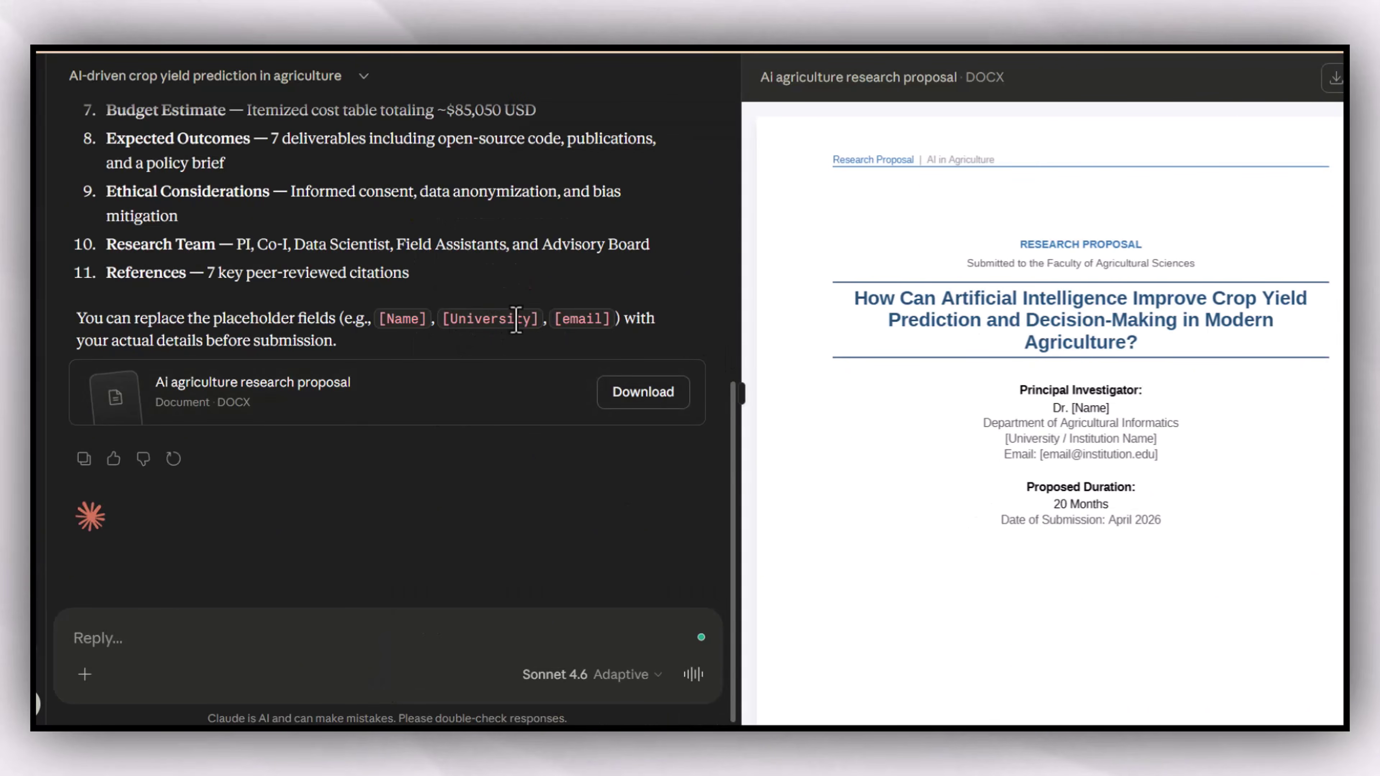
# - Switch to the generated research proposal in Word and examine its title page, abstract and the start of the introduction
pyautogui.scroll(-2, 1079, 429)
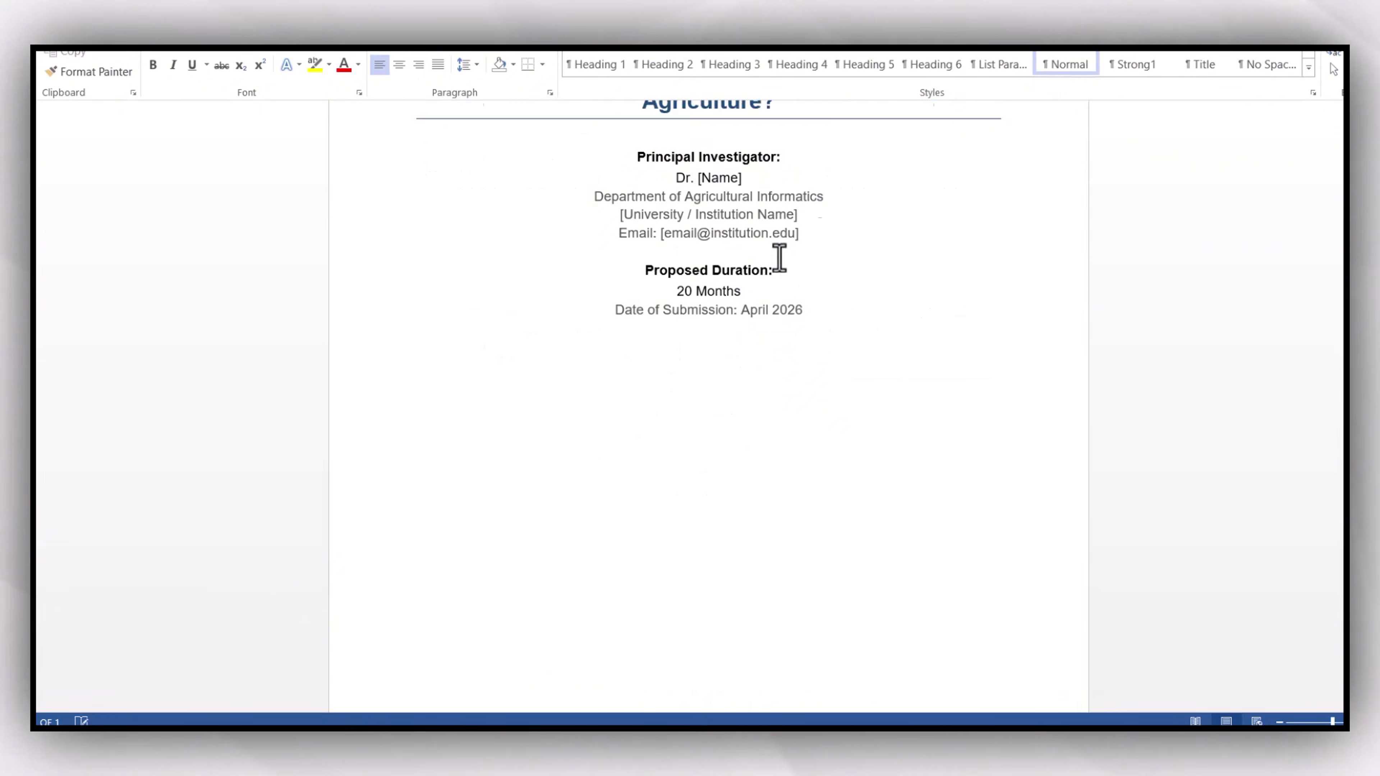
pyautogui.scroll(-2, 779, 255)
pyautogui.scroll(5, 779, 251)
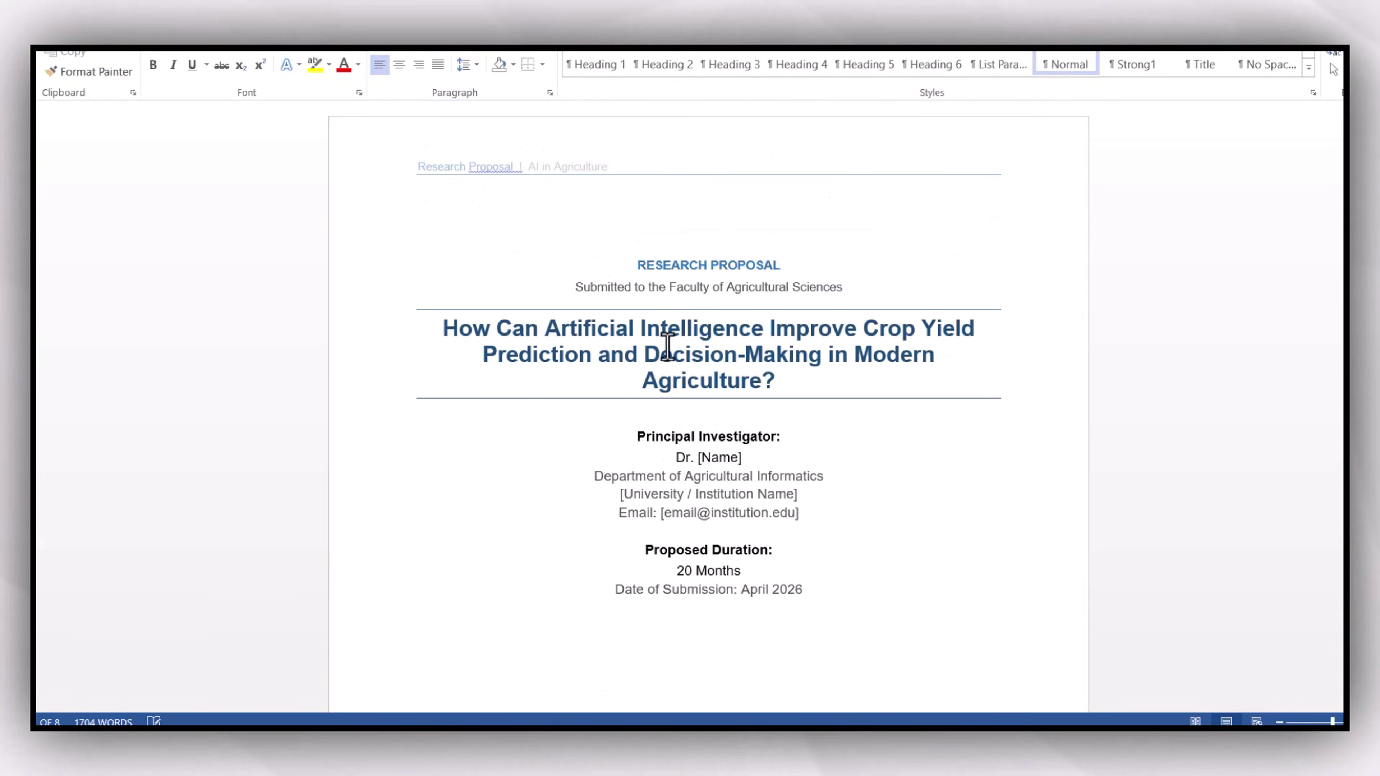
pyautogui.scroll(-8, 613, 464)
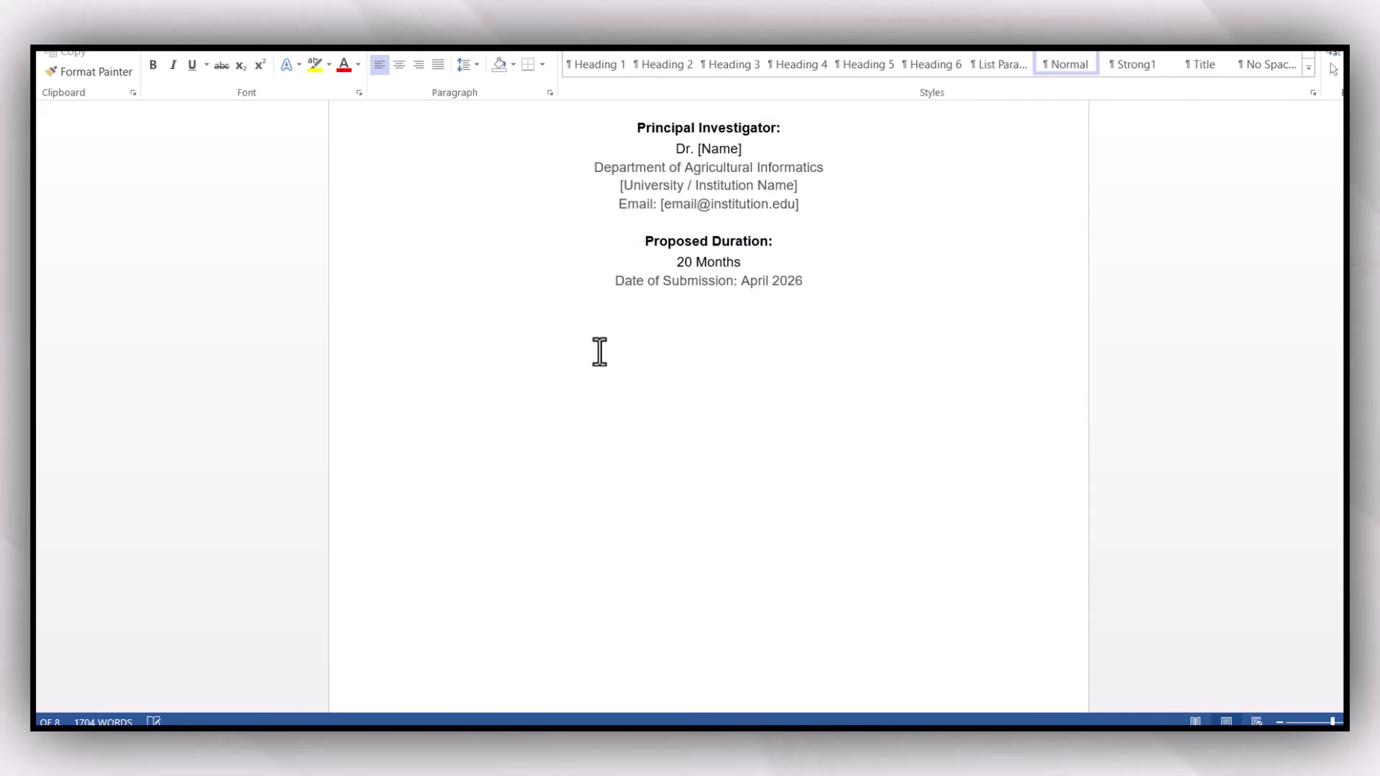
pyautogui.scroll(-5, 599, 352)
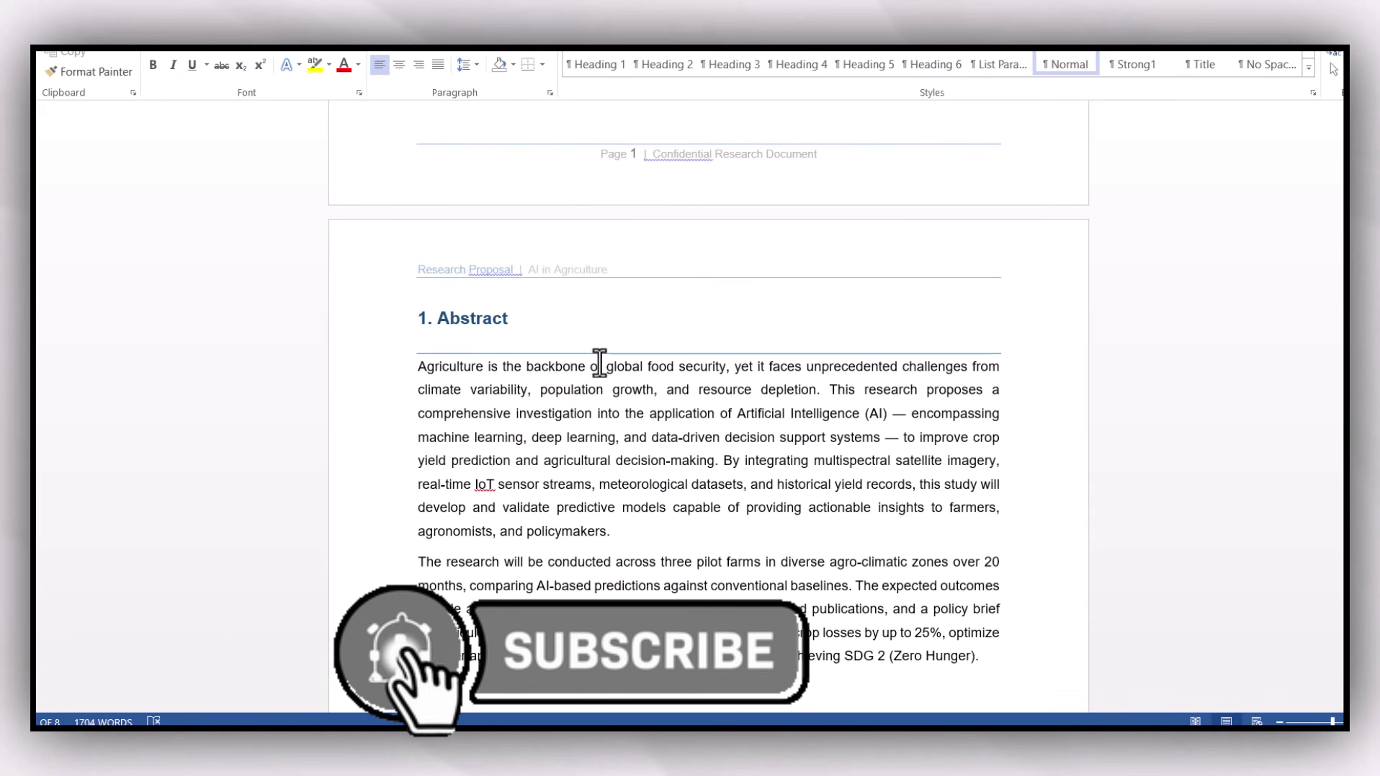
pyautogui.scroll(-1, 599, 352)
pyautogui.scroll(-4, 600, 358)
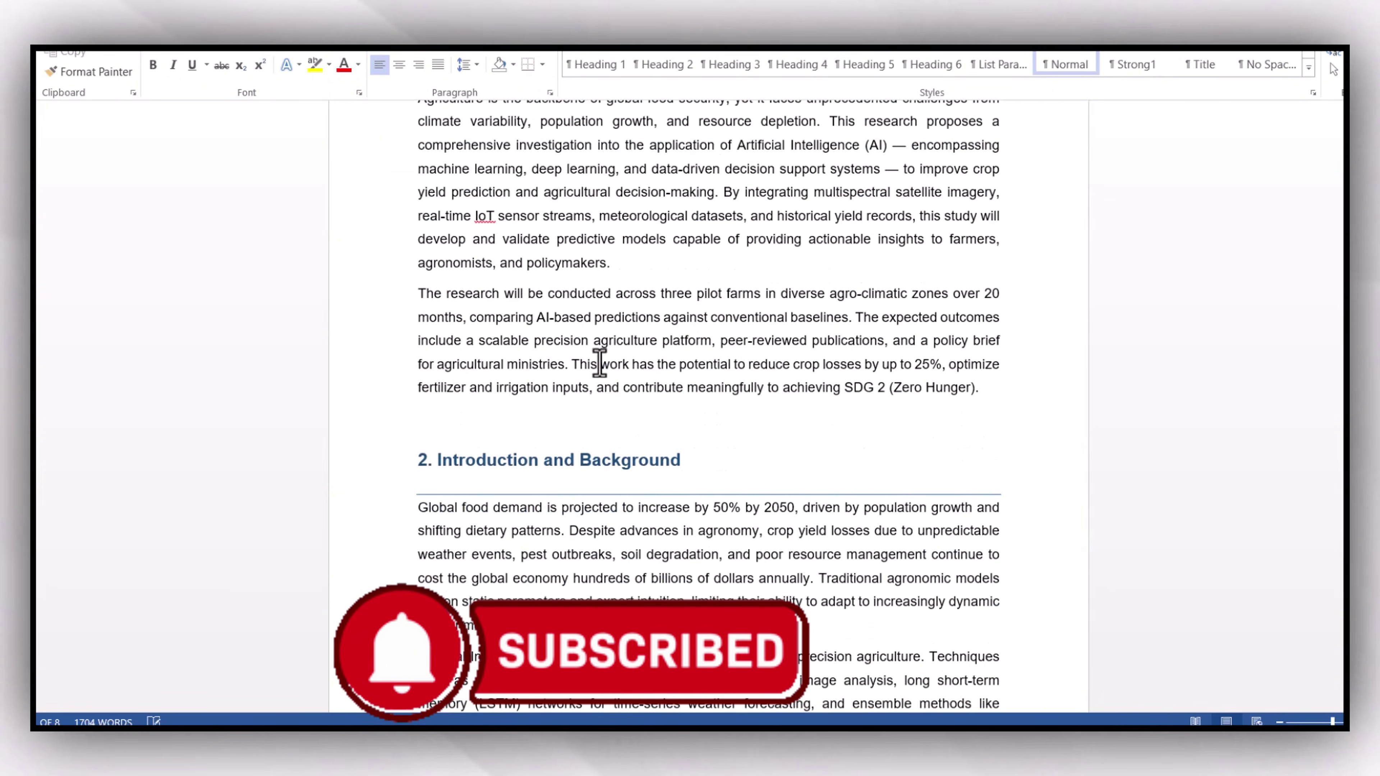
pyautogui.scroll(3, 597, 359)
# - Look through the proposal's objectives, significance, methodology, timeline, budget estimate, expected outcomes, research team and references
pyautogui.scroll(-20, 549, 348)
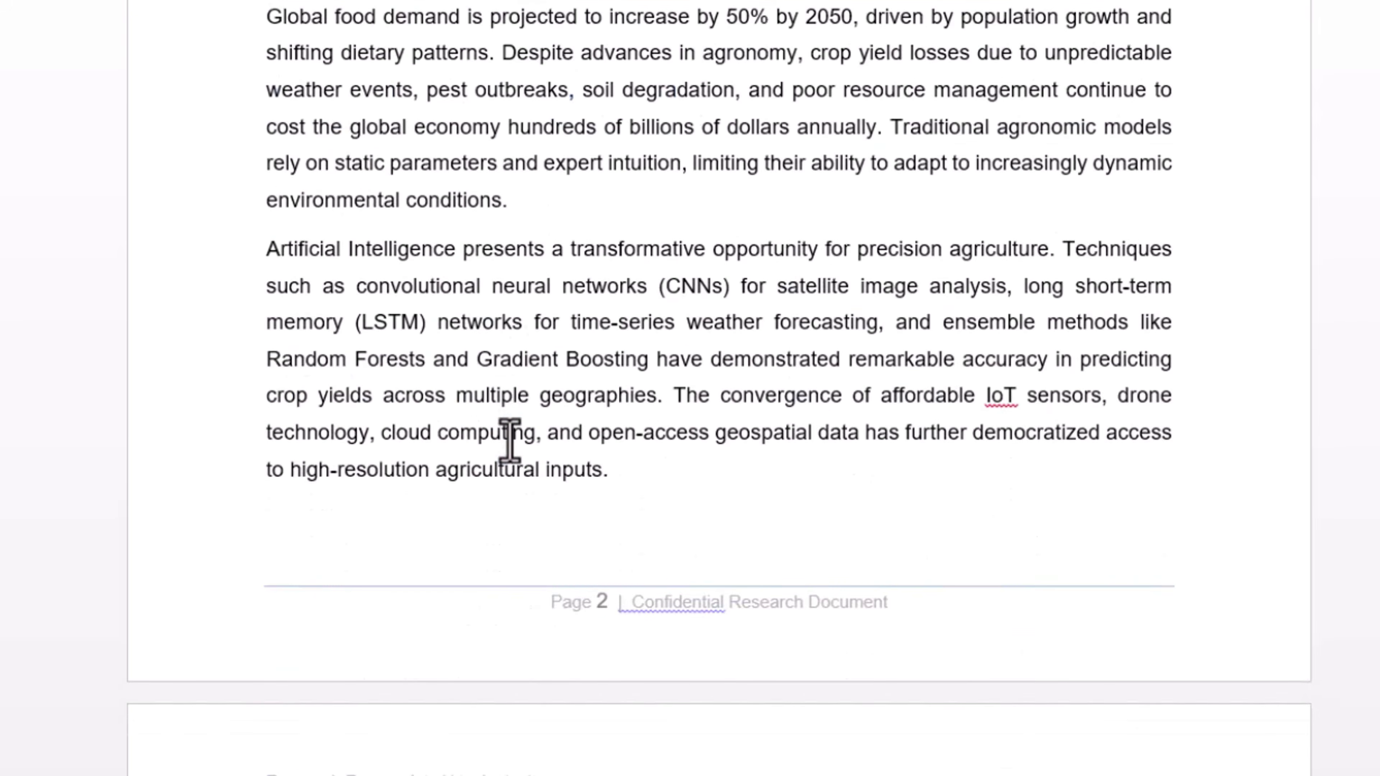
pyautogui.scroll(-6, 509, 440)
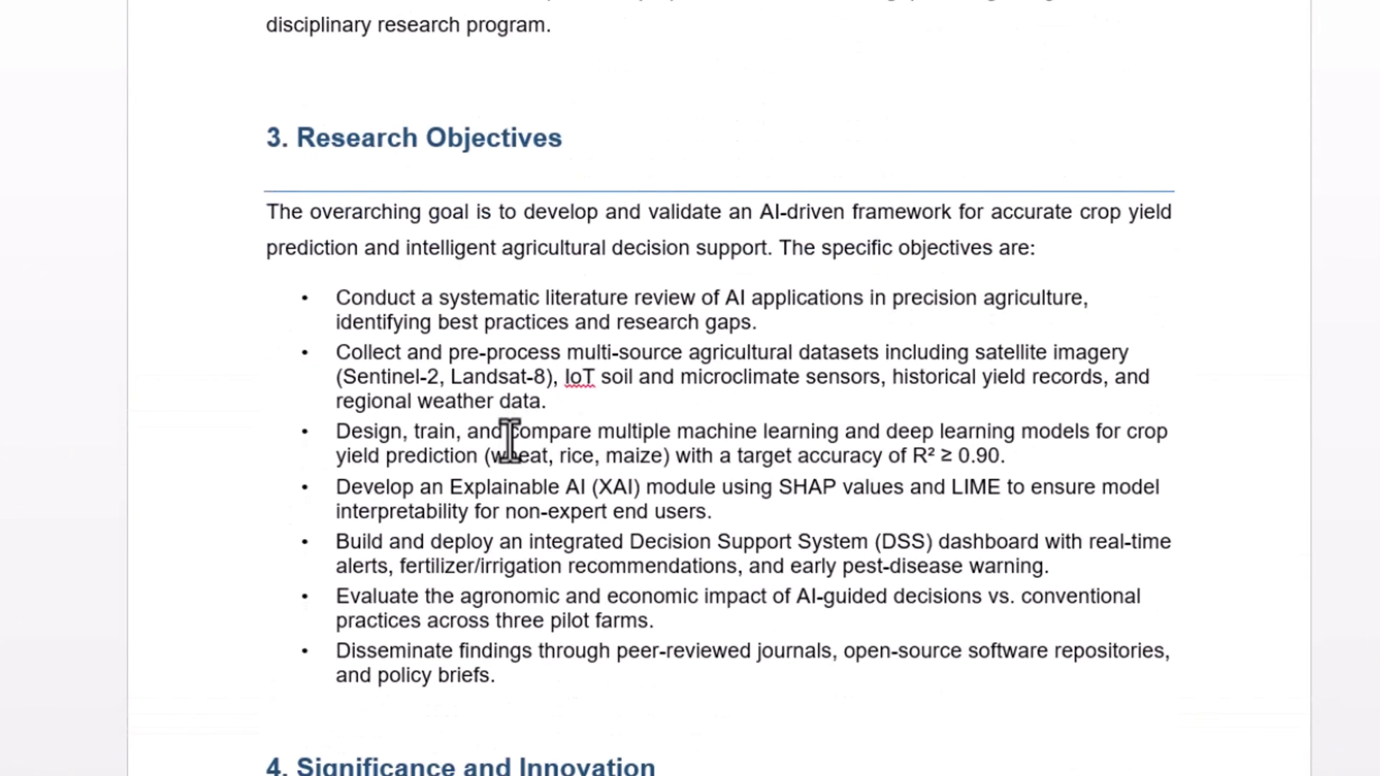
pyautogui.scroll(-20, 510, 440)
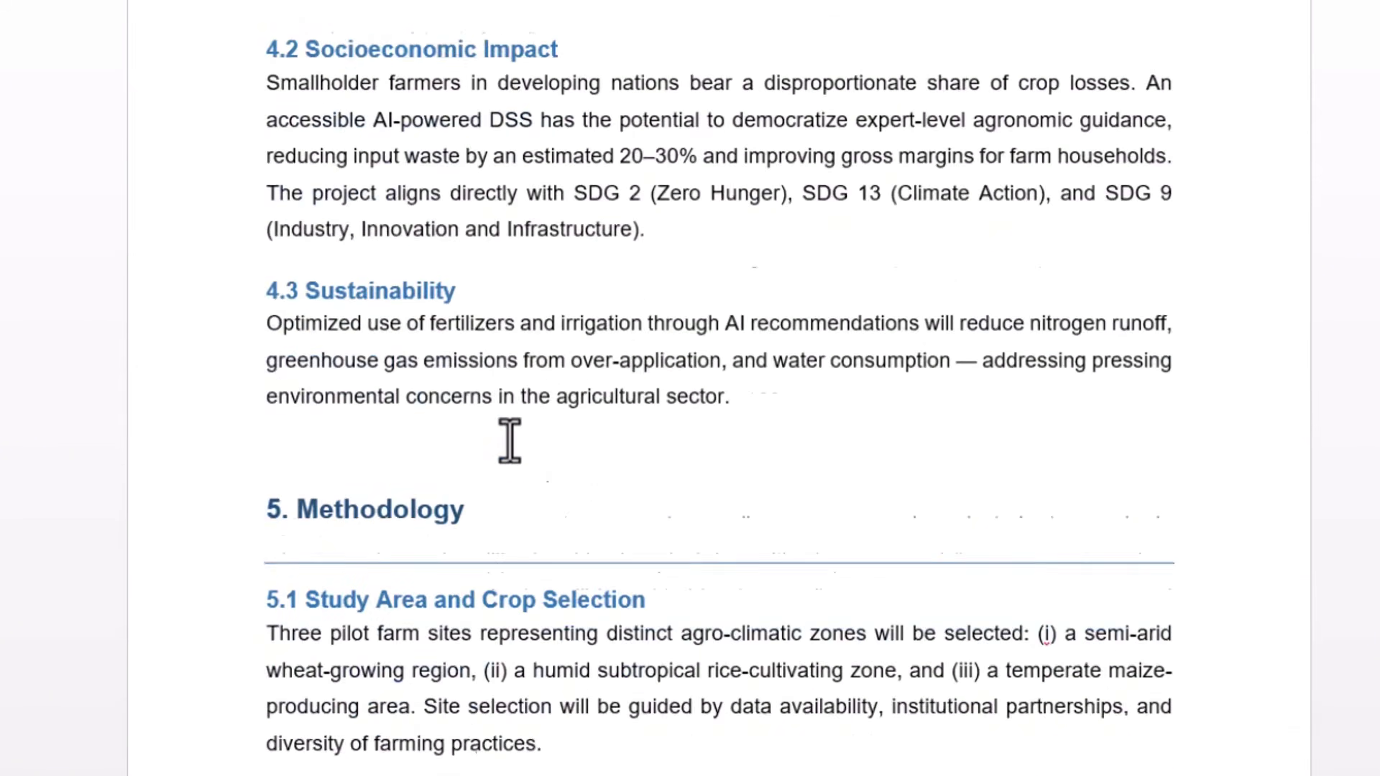
pyautogui.scroll(-20, 509, 440)
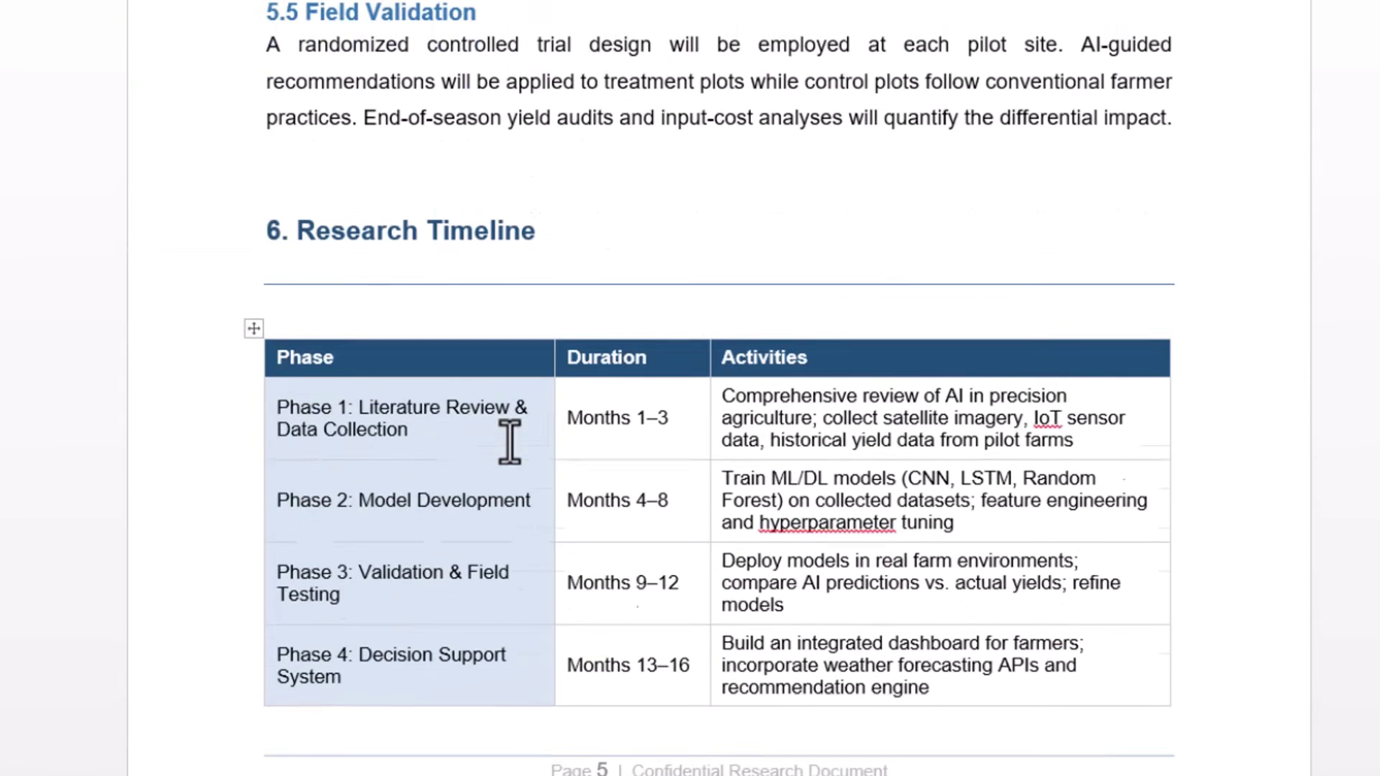
pyautogui.scroll(-16, 510, 440)
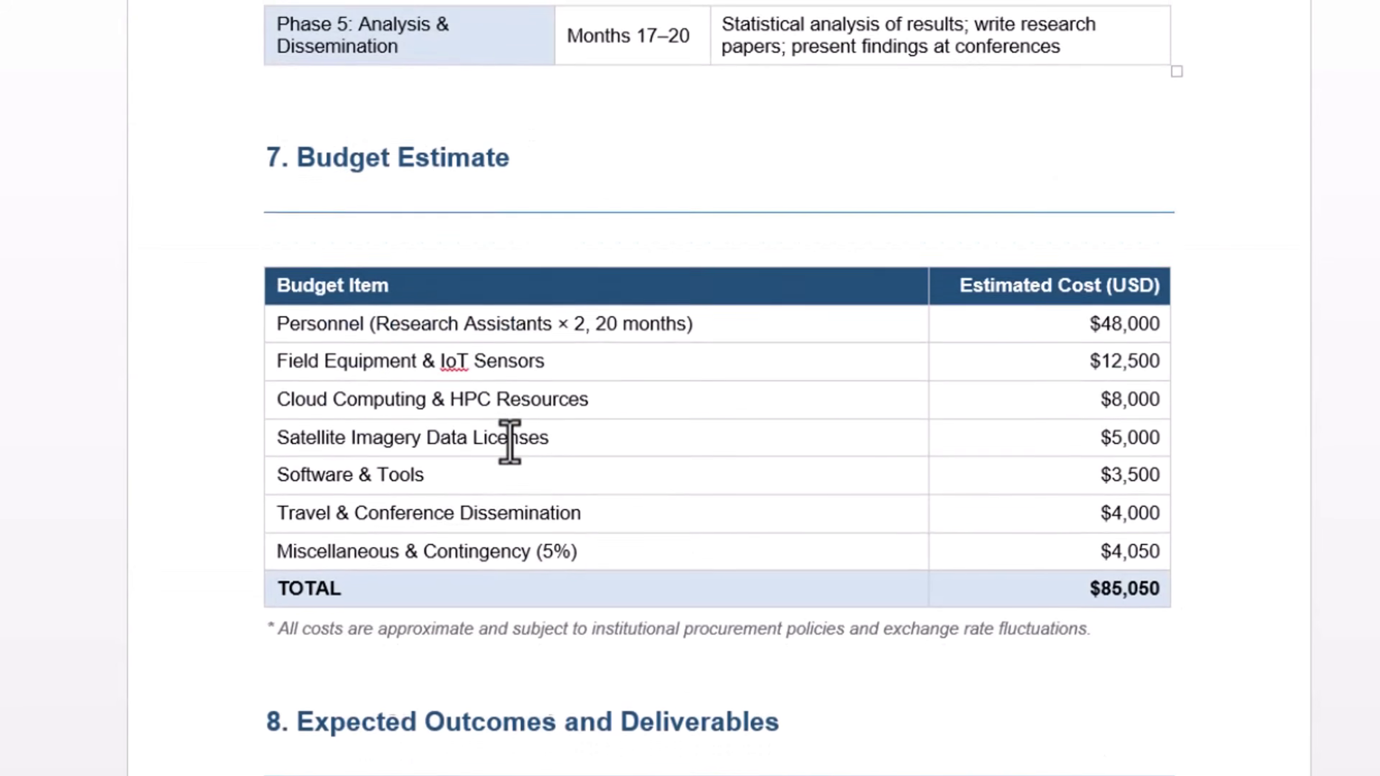
pyautogui.scroll(-10, 509, 440)
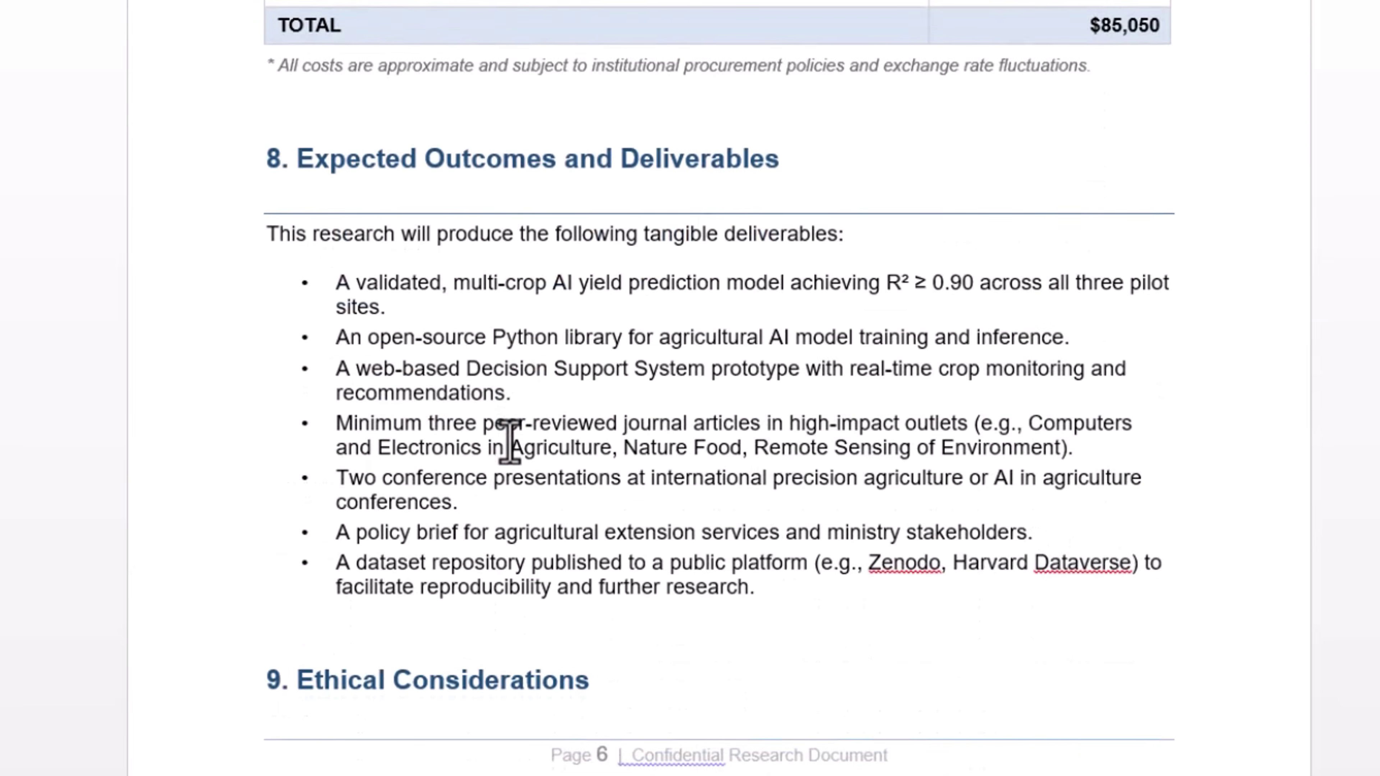
pyautogui.scroll(-6, 509, 441)
pyautogui.scroll(-18, 510, 440)
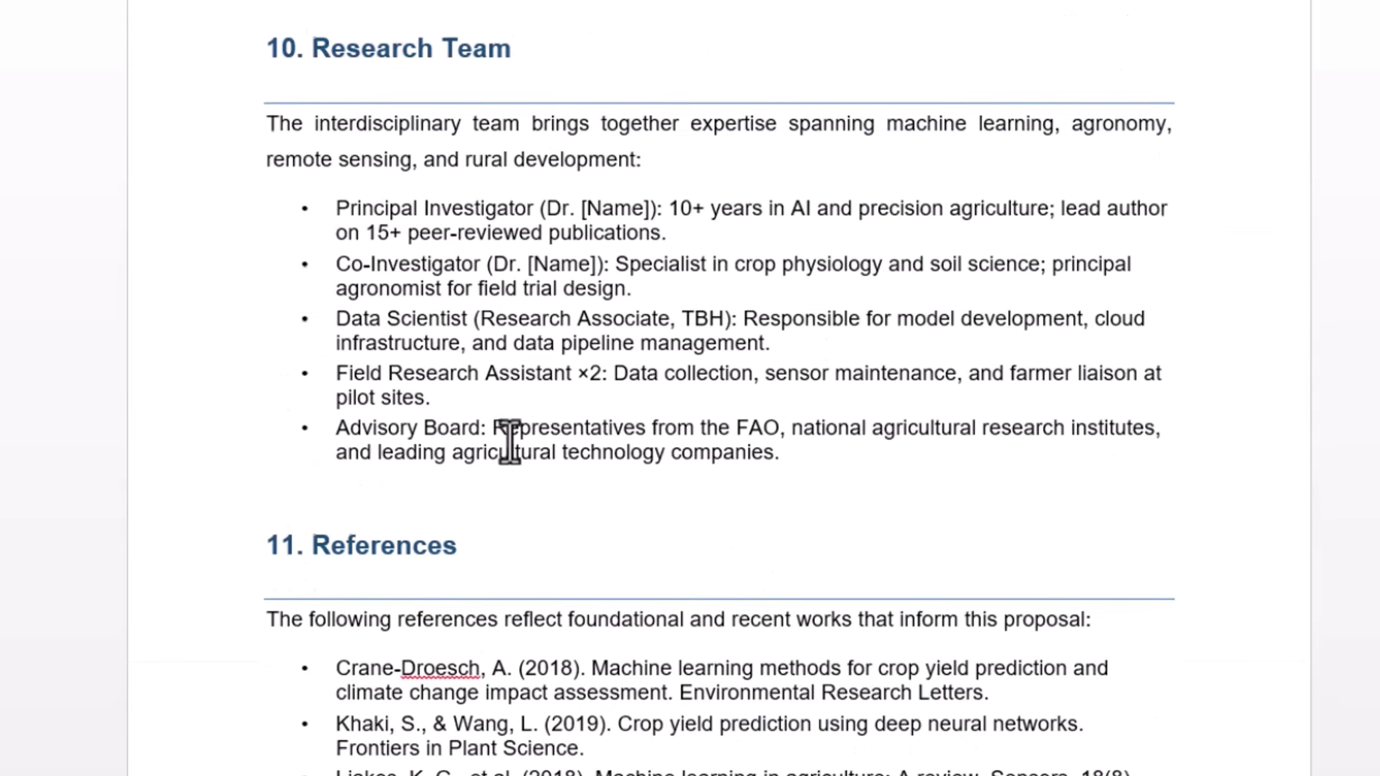
pyautogui.scroll(-20, 469, 384)
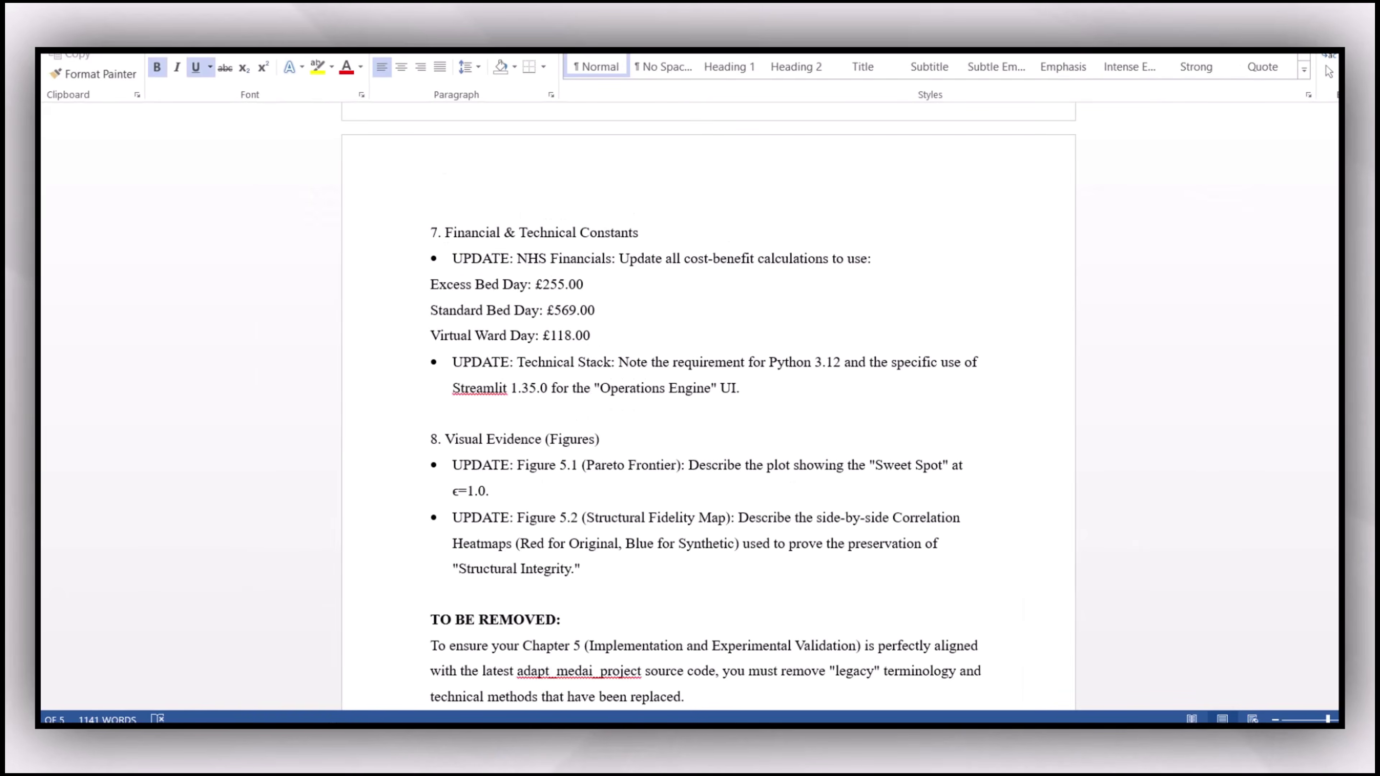
# - Return to Claude and check the available connectors for the systematic literature review prompt on AI in crop yield prediction
pyautogui.click(876, 656)
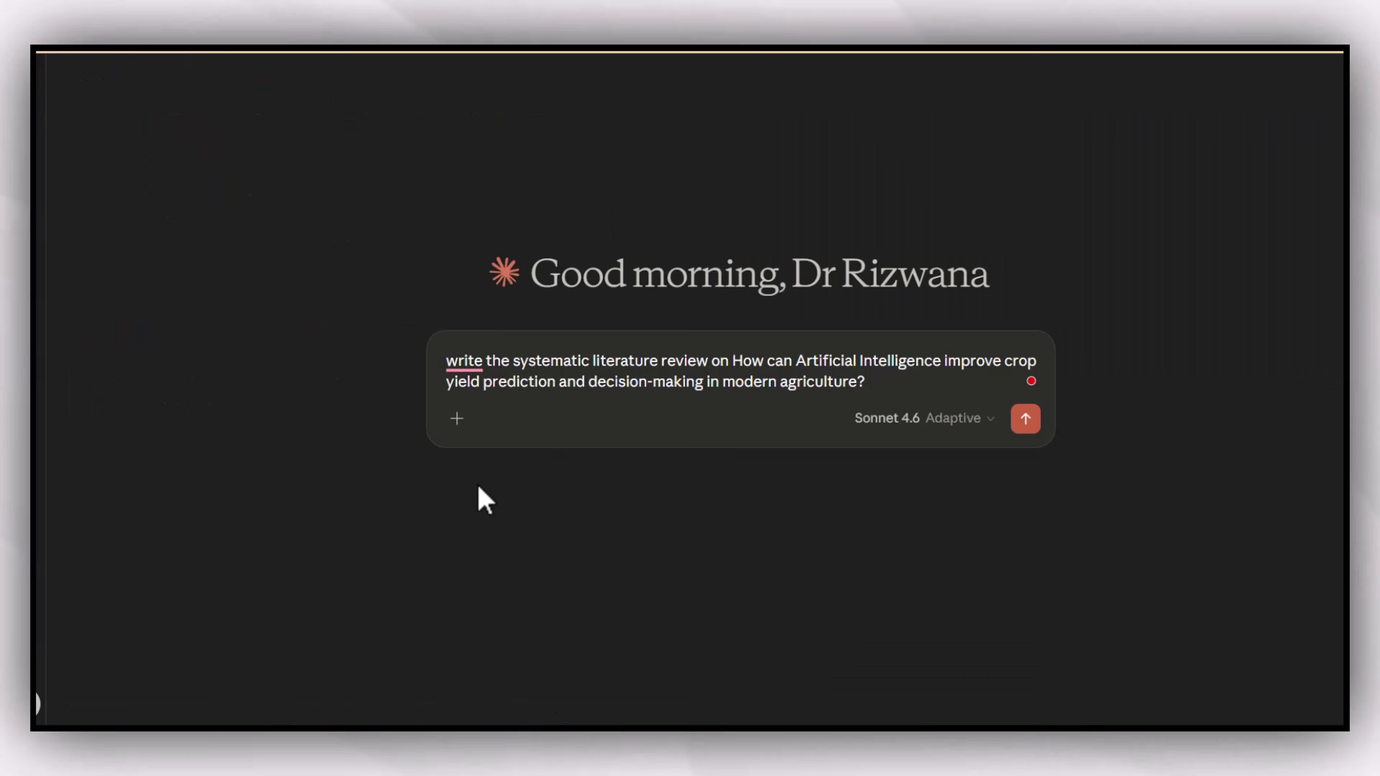
pyautogui.click(458, 421)
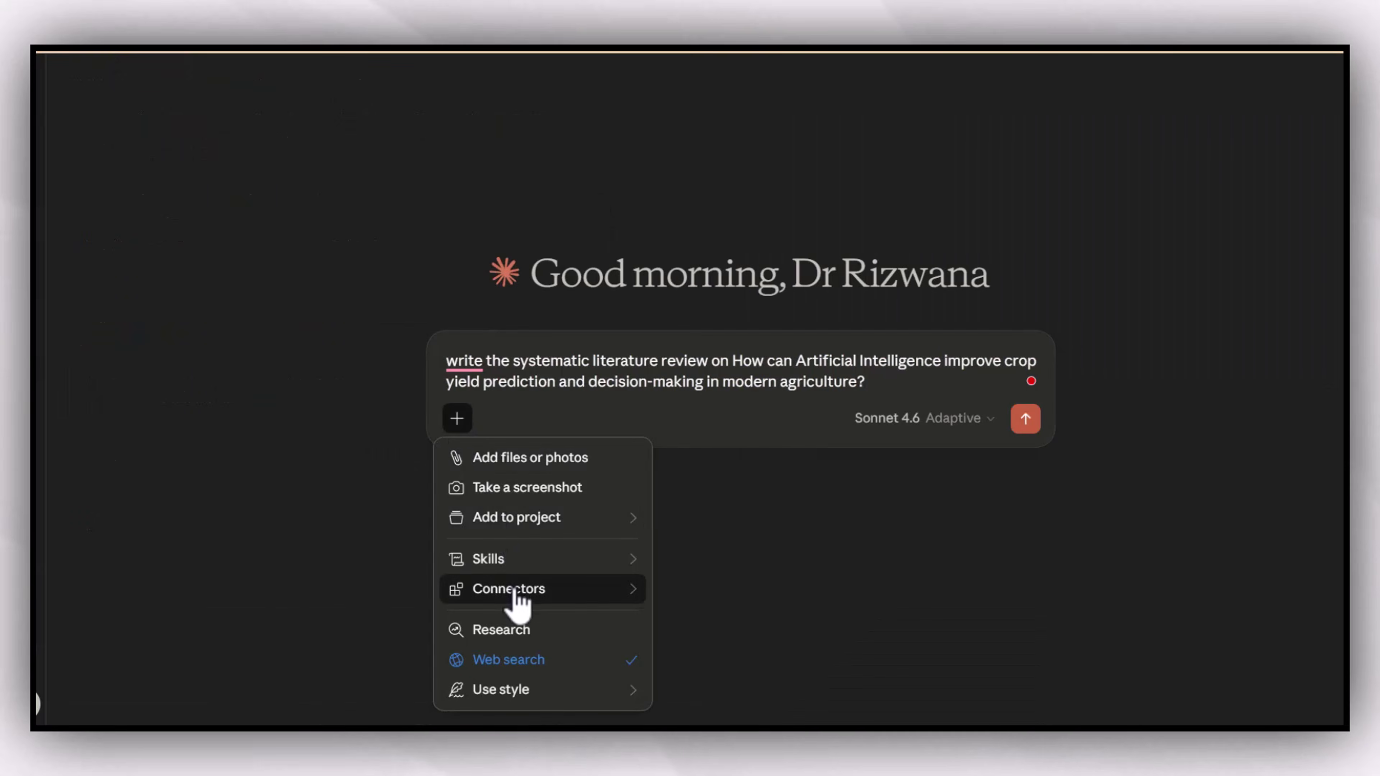
pyautogui.moveTo(603, 595)
pyautogui.click(912, 489)
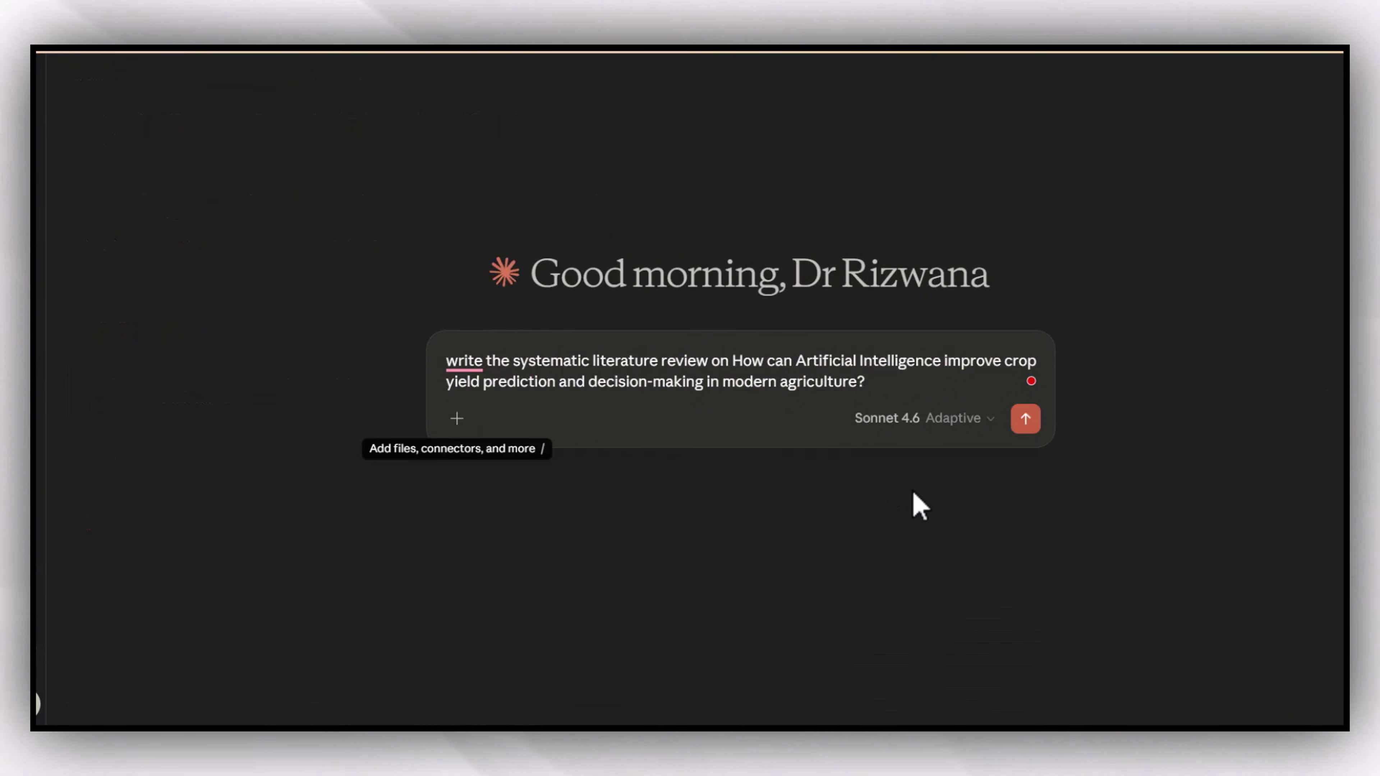
# - Capitalize the prompt's first word and ask Claude to write the systematic literature review on AI for crop yield prediction and decision-making in modern agriculture
pyautogui.moveTo(472, 370)
pyautogui.click(468, 415)
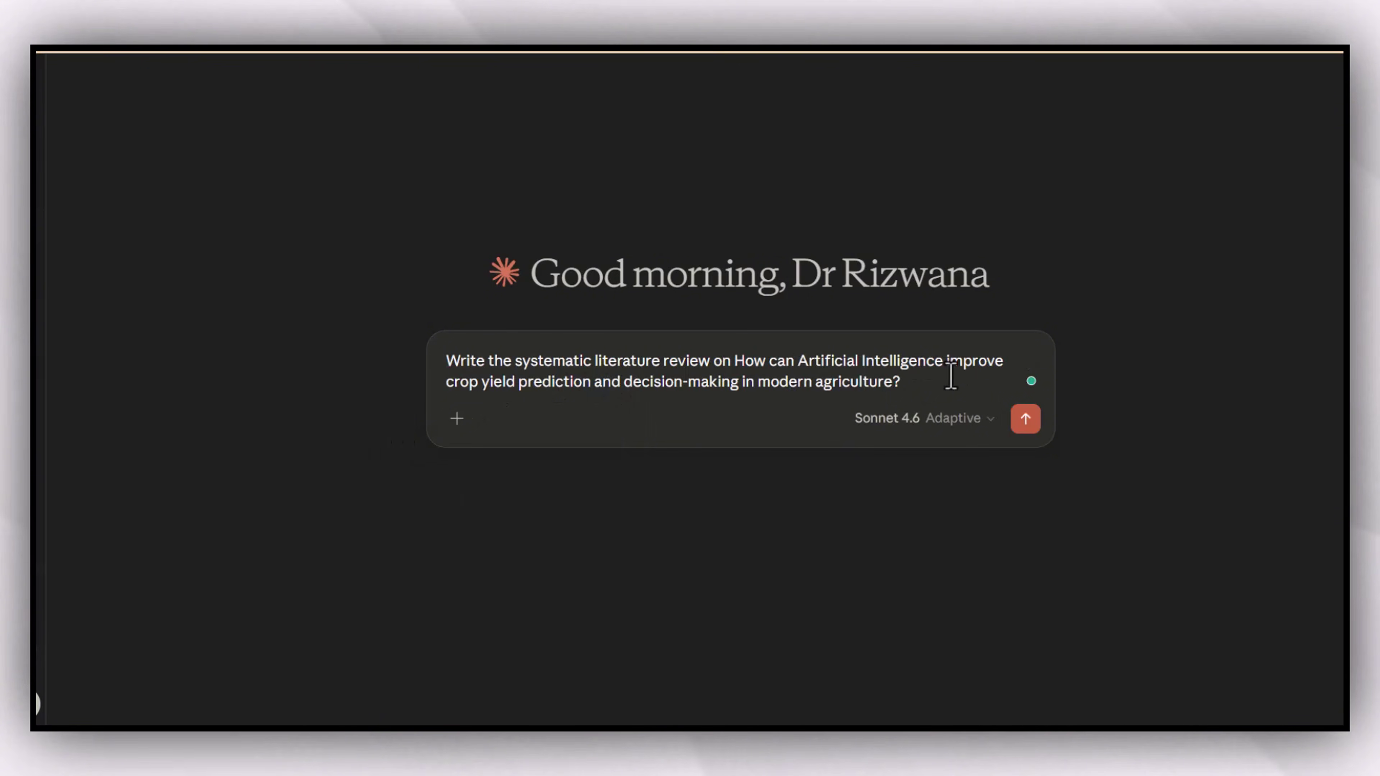
pyautogui.click(1025, 420)
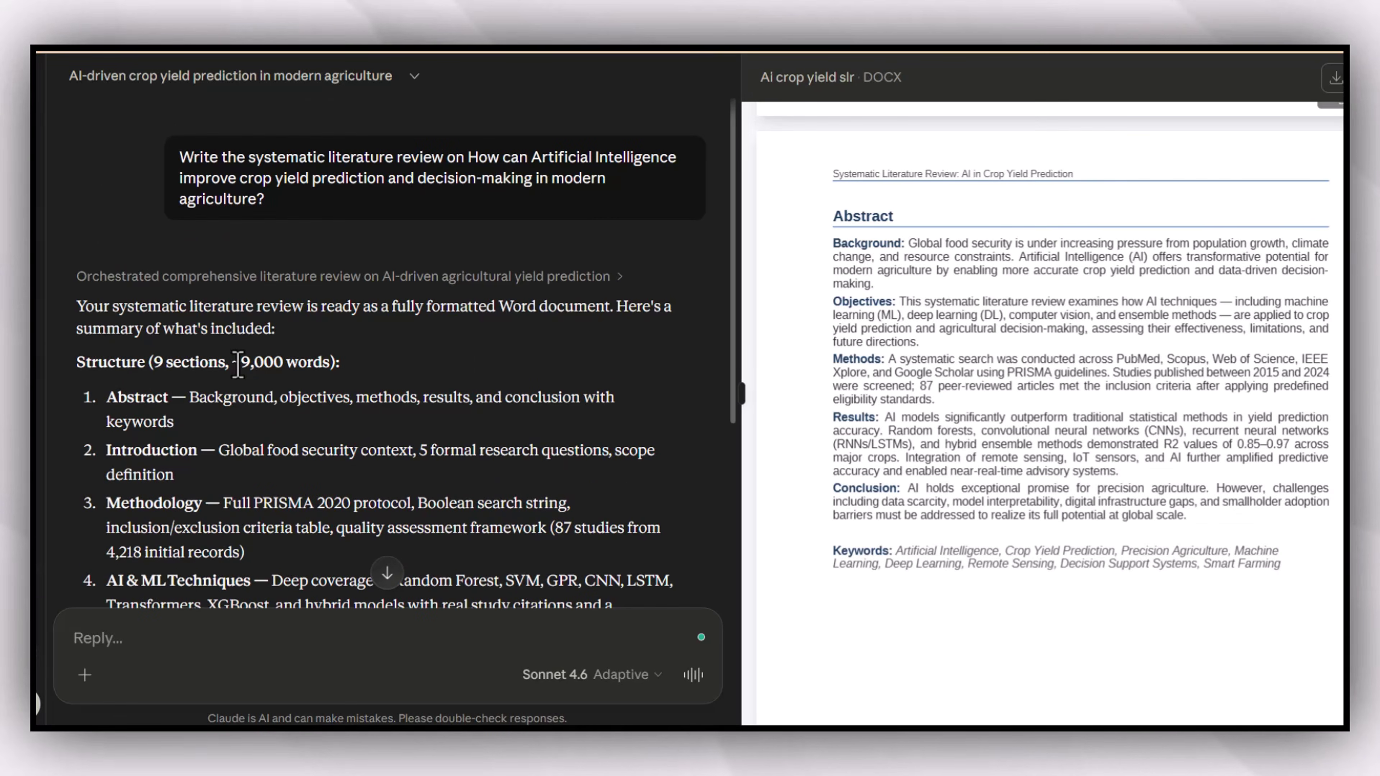
# - Read Claude's section summary, switch to the generated review in Word and examine its abstract, research questions, search strategy, inclusion criteria and study selection
pyautogui.scroll(-3, 148, 367)
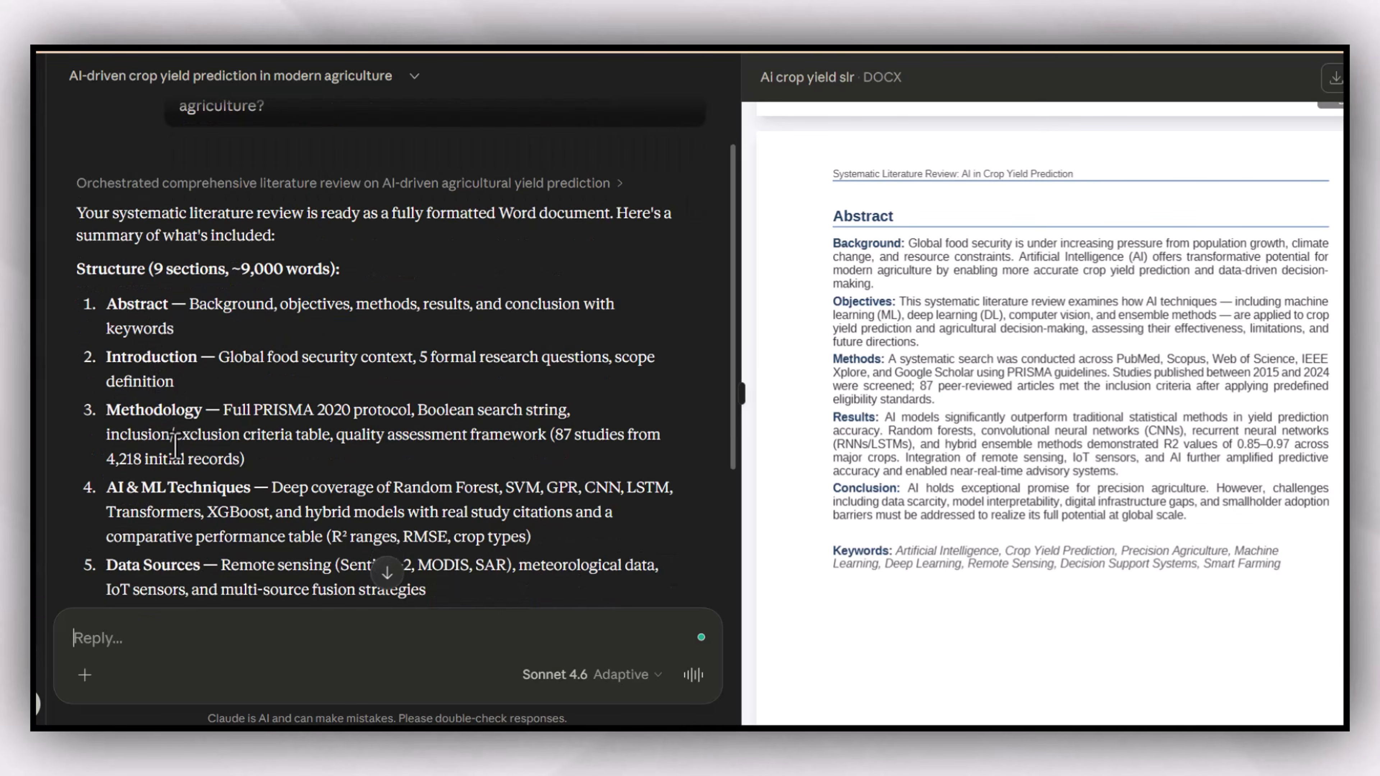
pyautogui.scroll(-5, 175, 492)
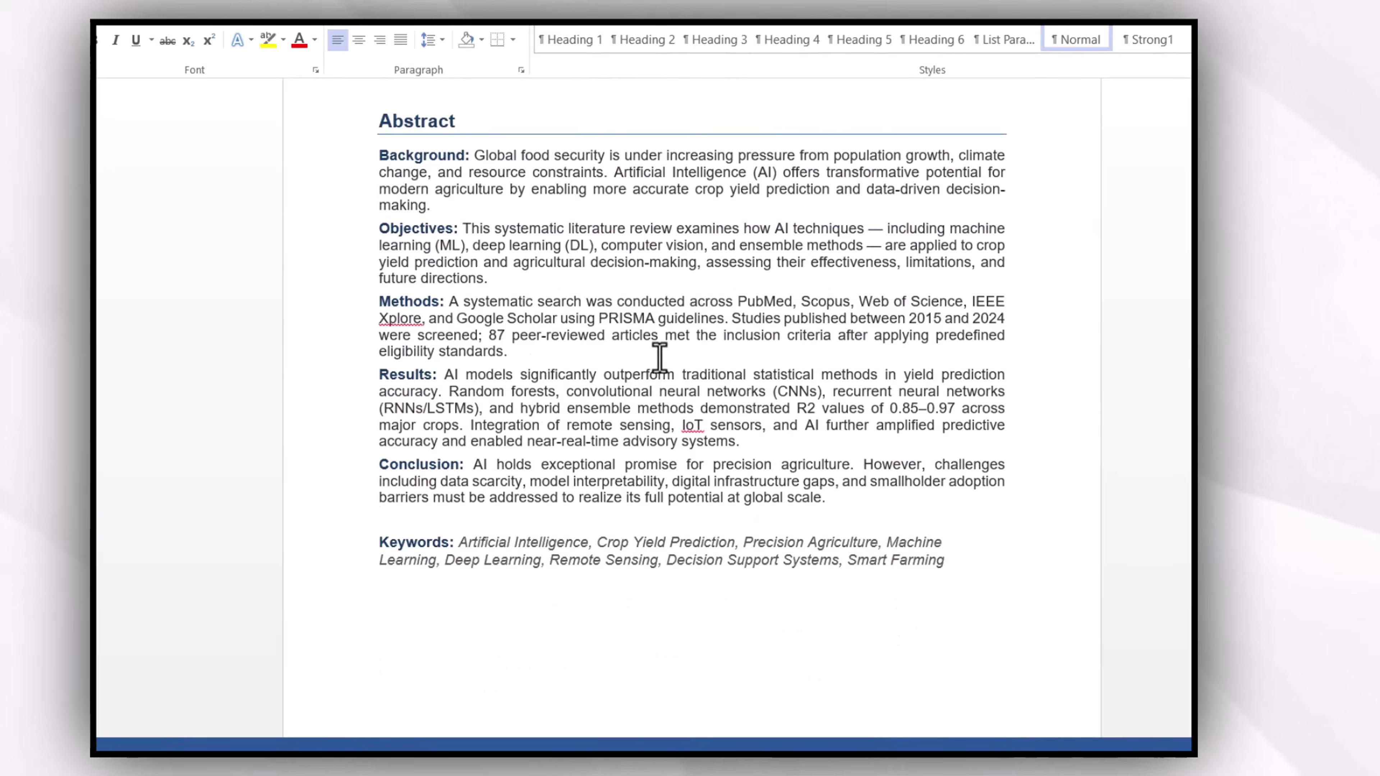
pyautogui.scroll(-15, 659, 357)
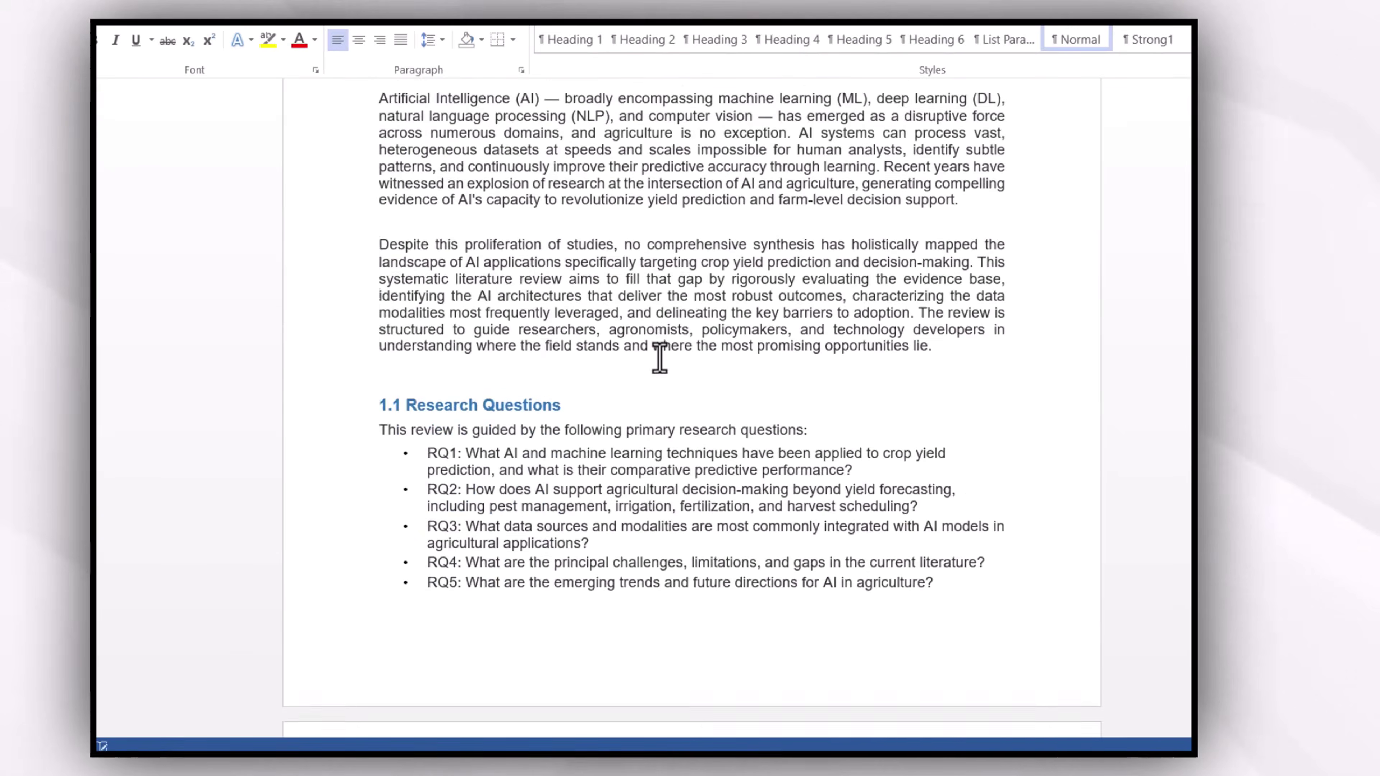
pyautogui.scroll(-10, 659, 357)
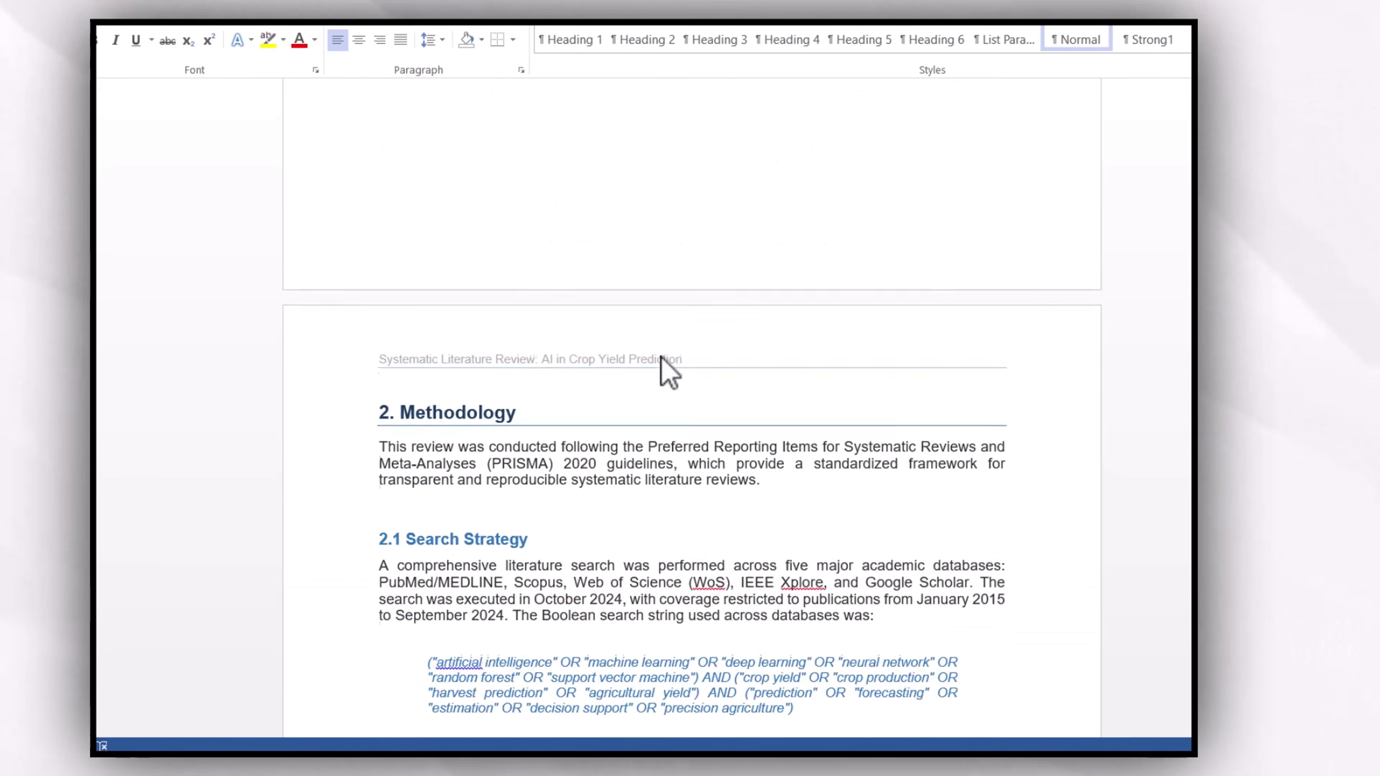
pyautogui.scroll(-5, 659, 357)
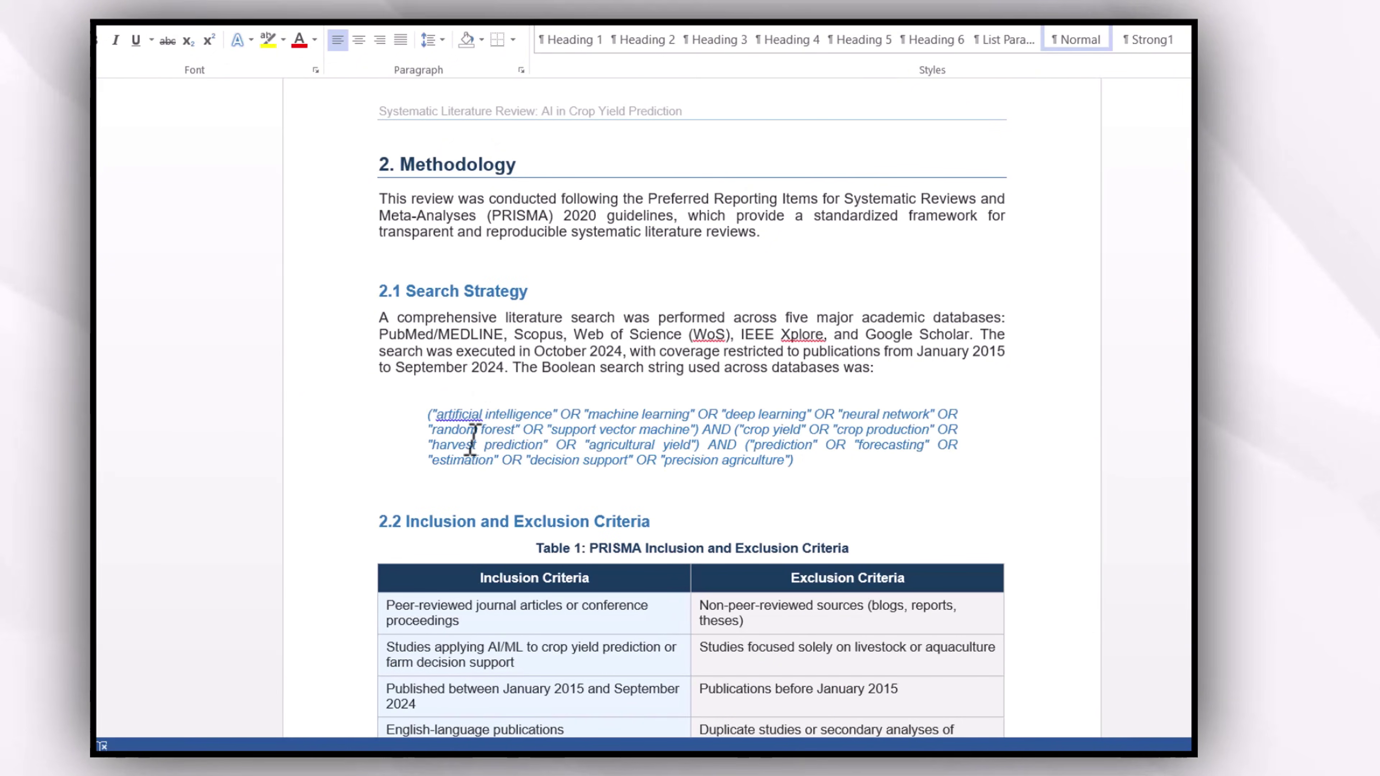
pyautogui.scroll(-4, 592, 453)
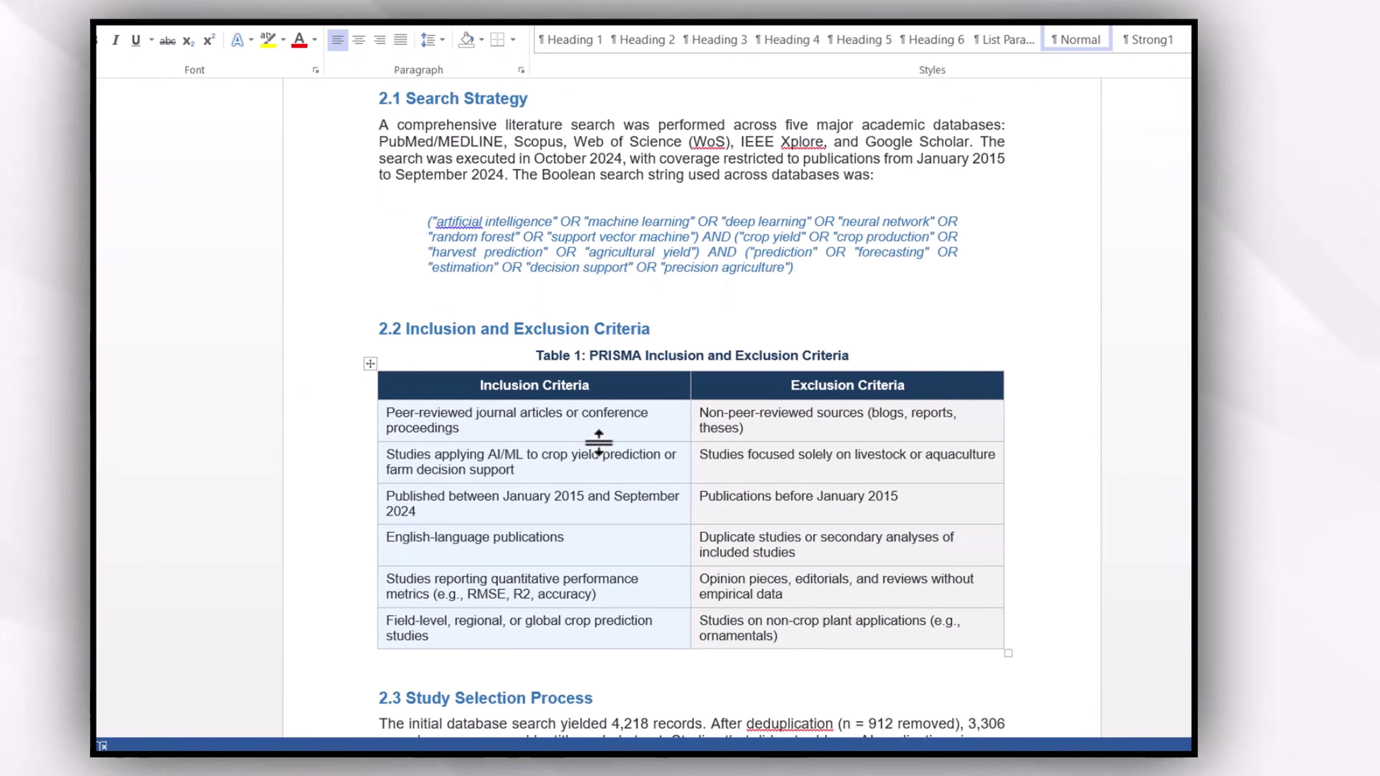
pyautogui.scroll(-1, 598, 440)
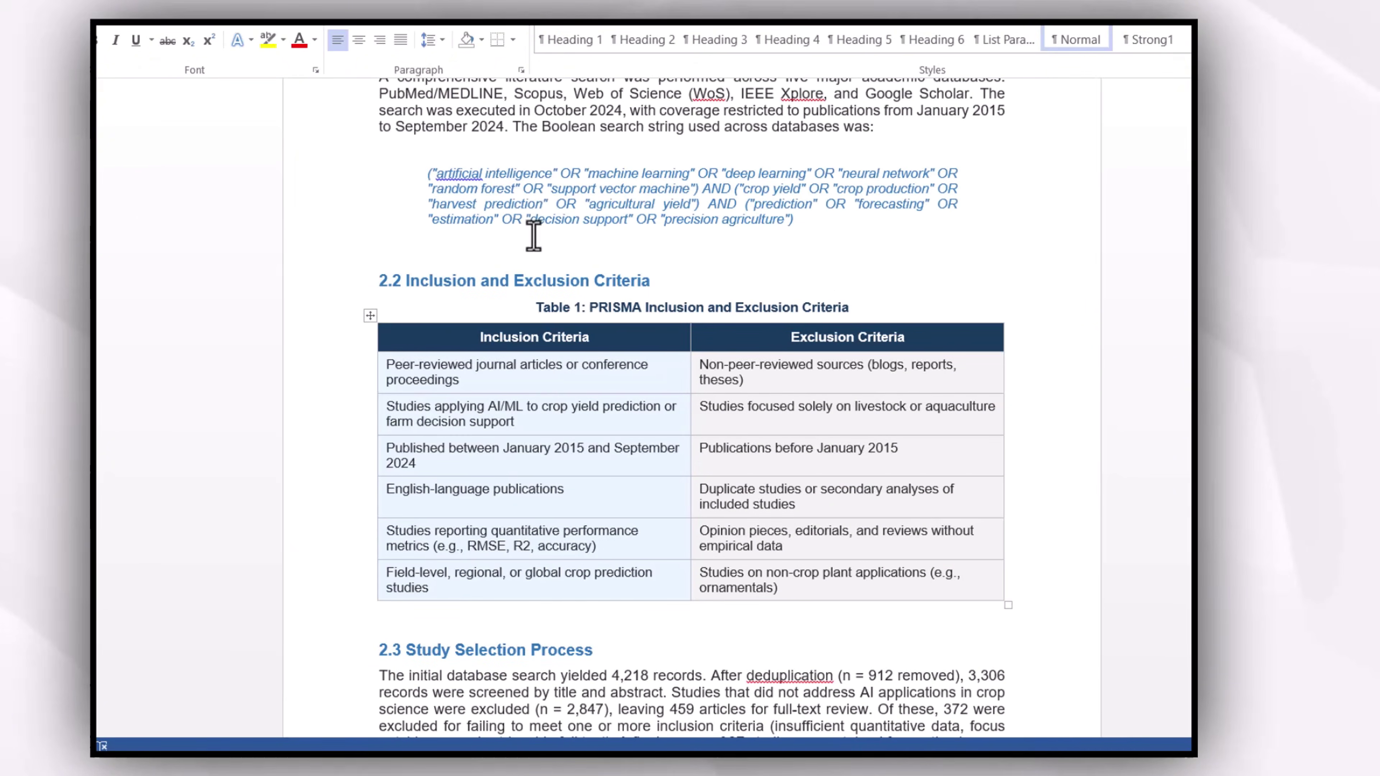
pyautogui.scroll(-4, 539, 438)
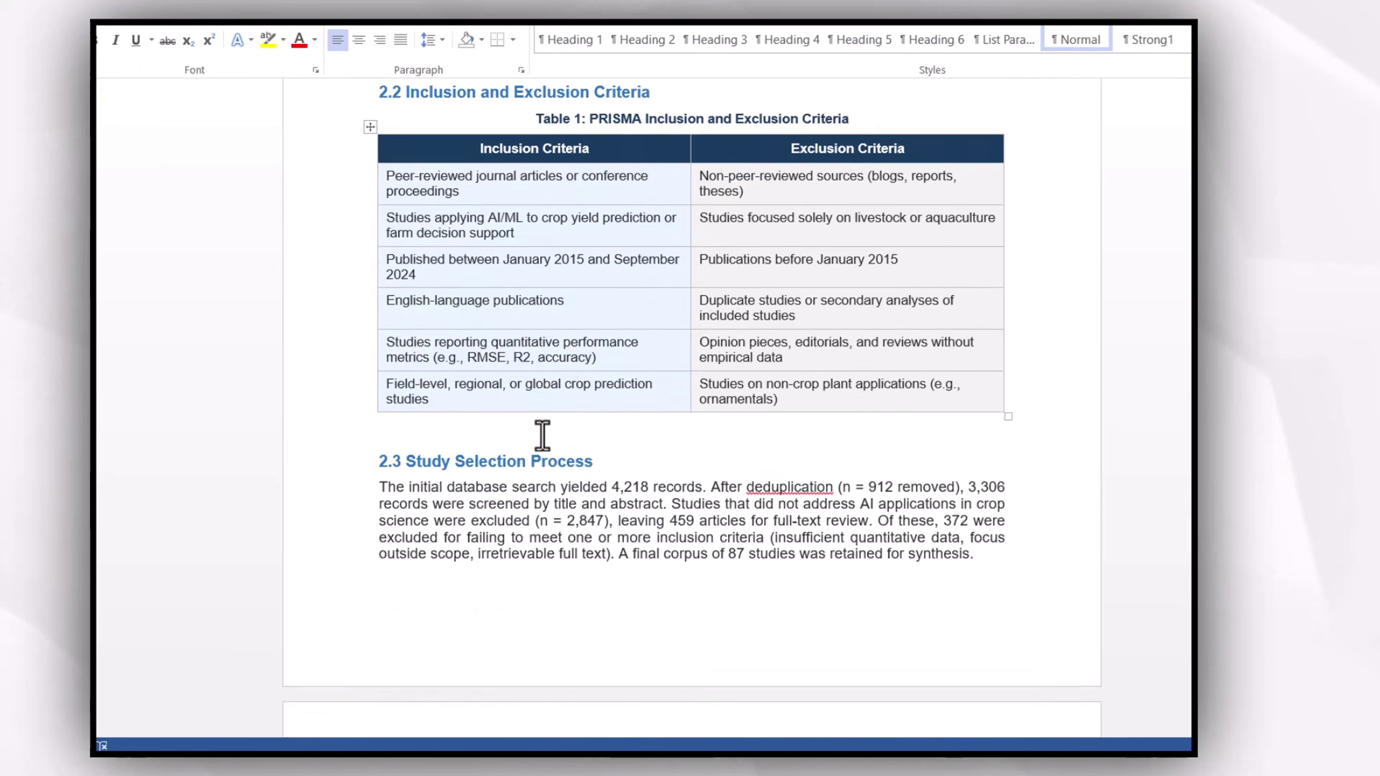
# - Look through the review's AI methods, data sources, challenges, discussion and references in the Word document
pyautogui.scroll(-15, 542, 435)
pyautogui.scroll(-20, 542, 435)
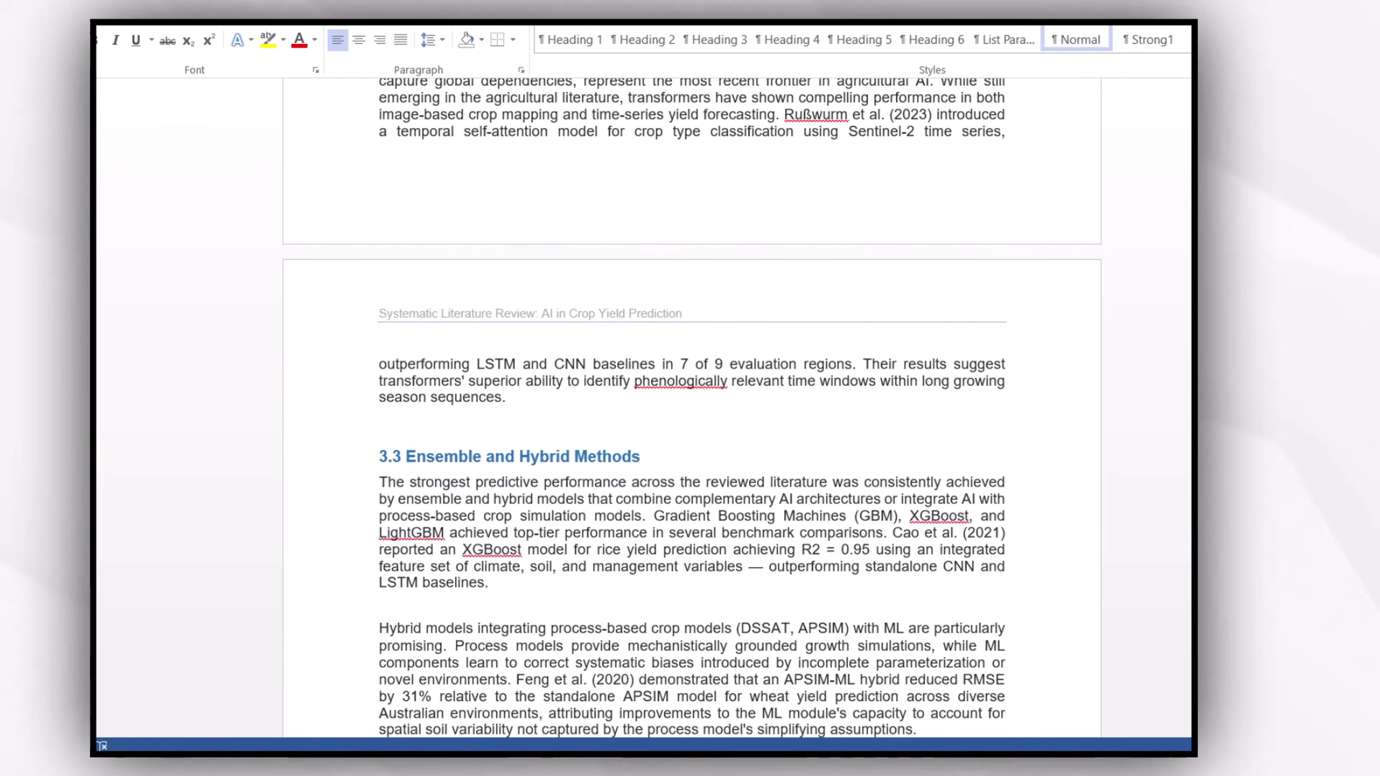
pyautogui.scroll(-15, 690, 407)
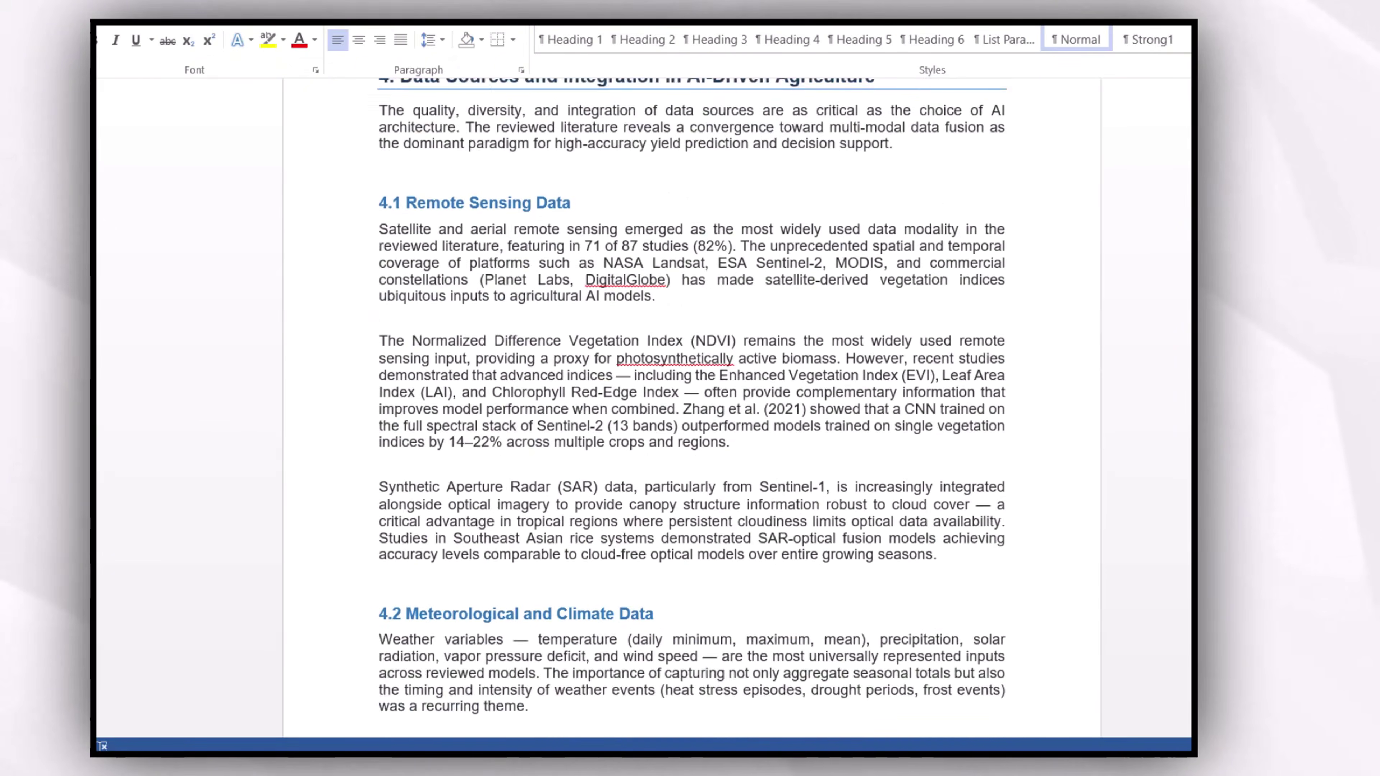
pyautogui.scroll(-20, 690, 407)
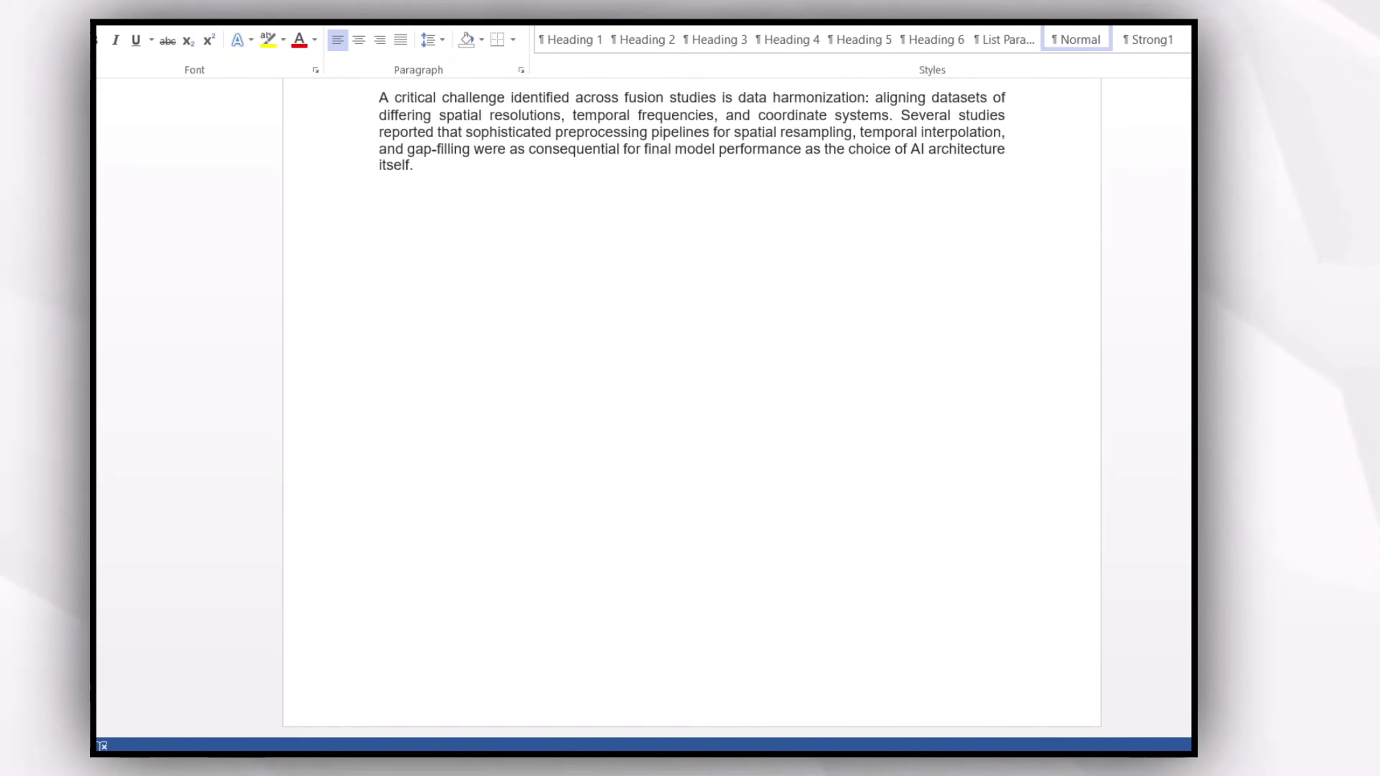
pyautogui.scroll(-20, 690, 407)
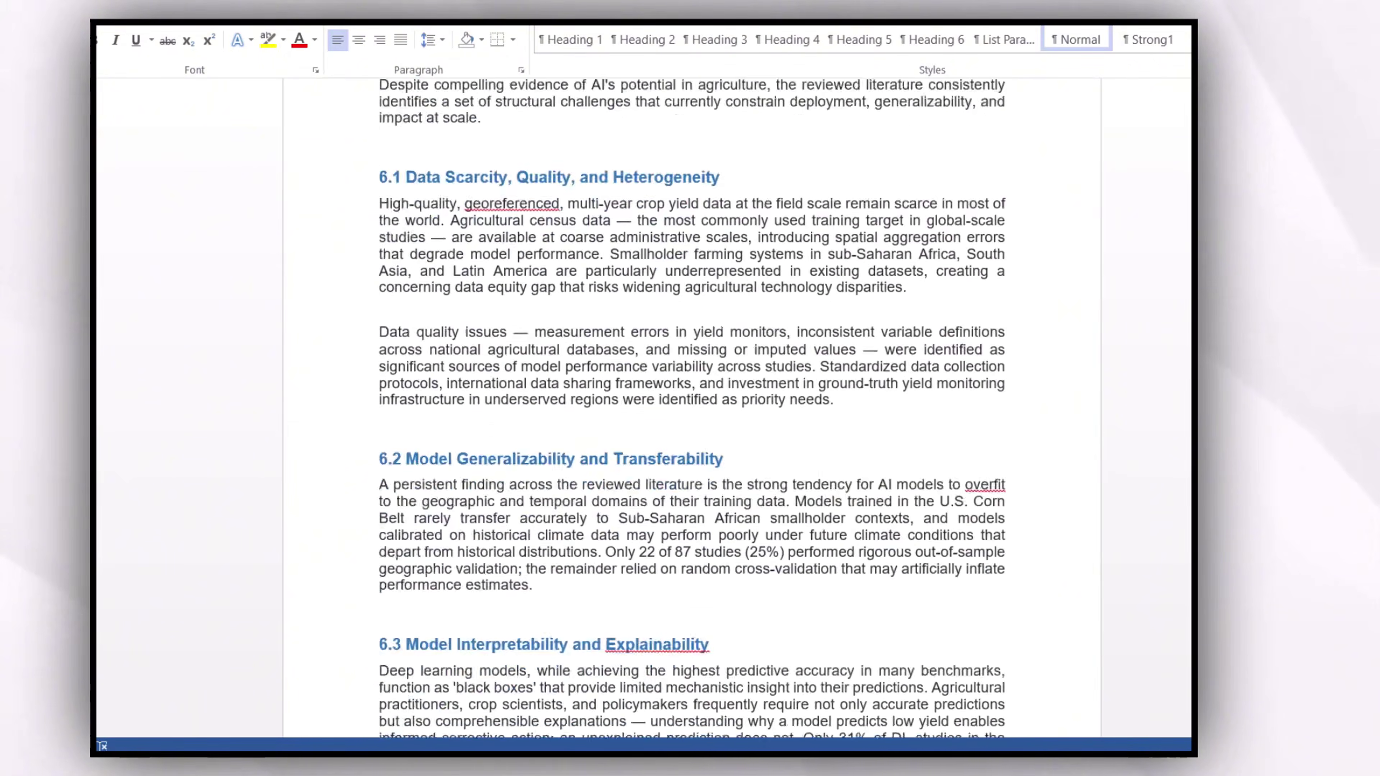
pyautogui.scroll(-20, 690, 408)
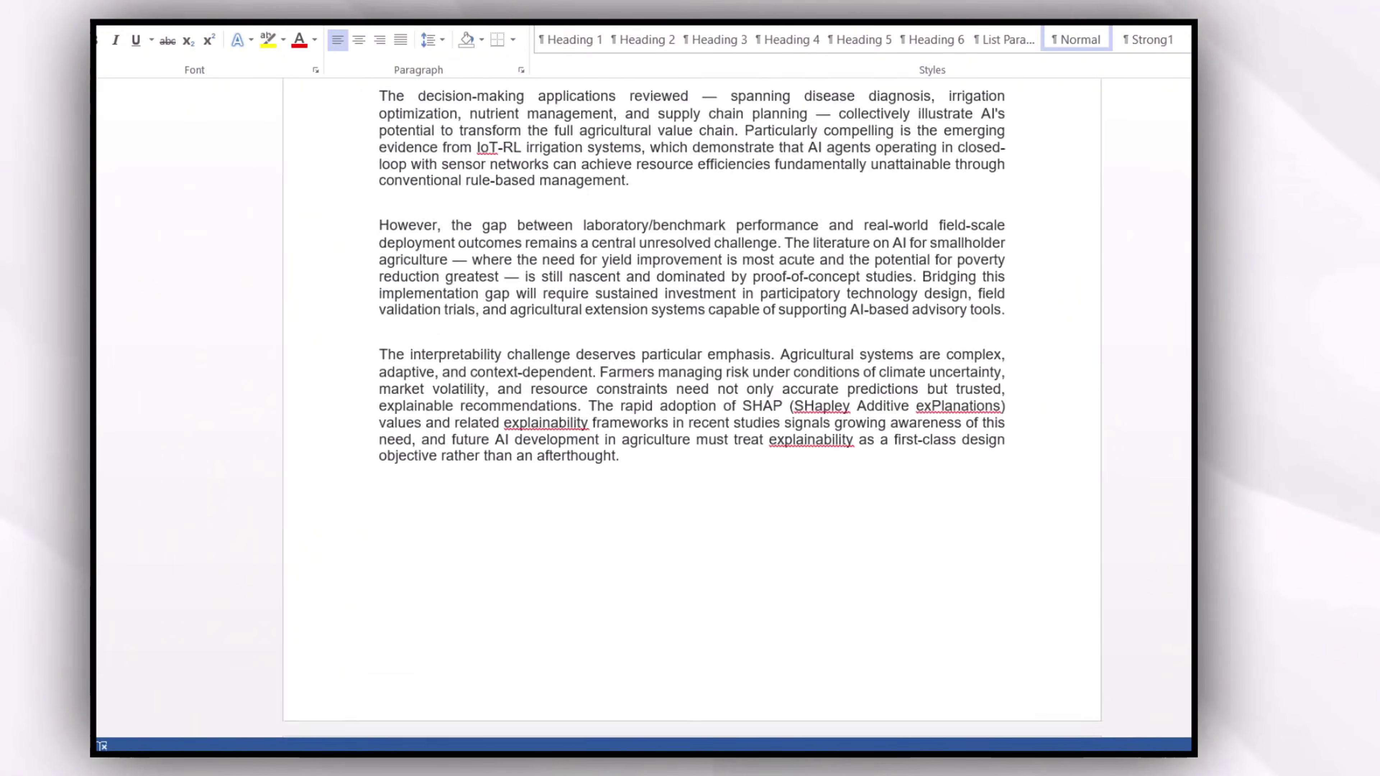
pyautogui.scroll(-15, 690, 407)
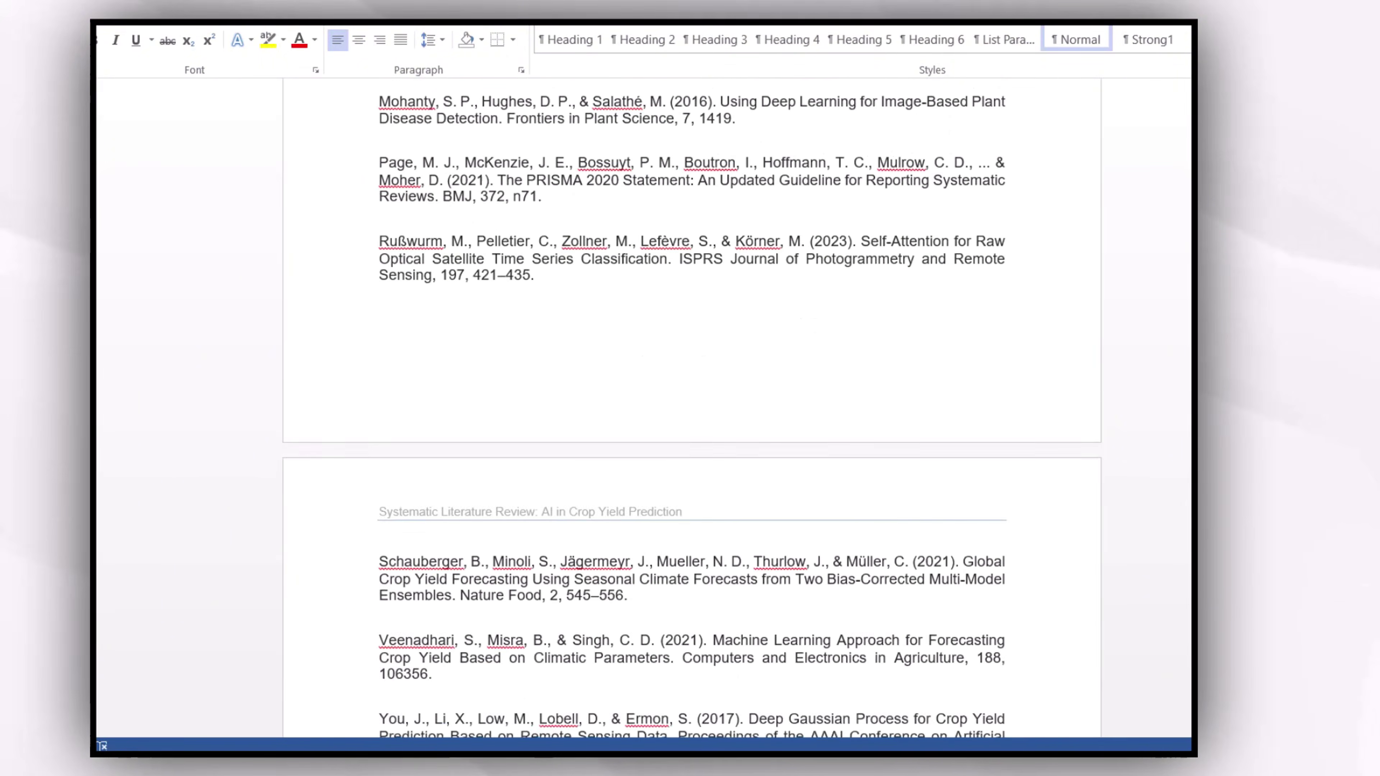
pyautogui.scroll(-8, 690, 407)
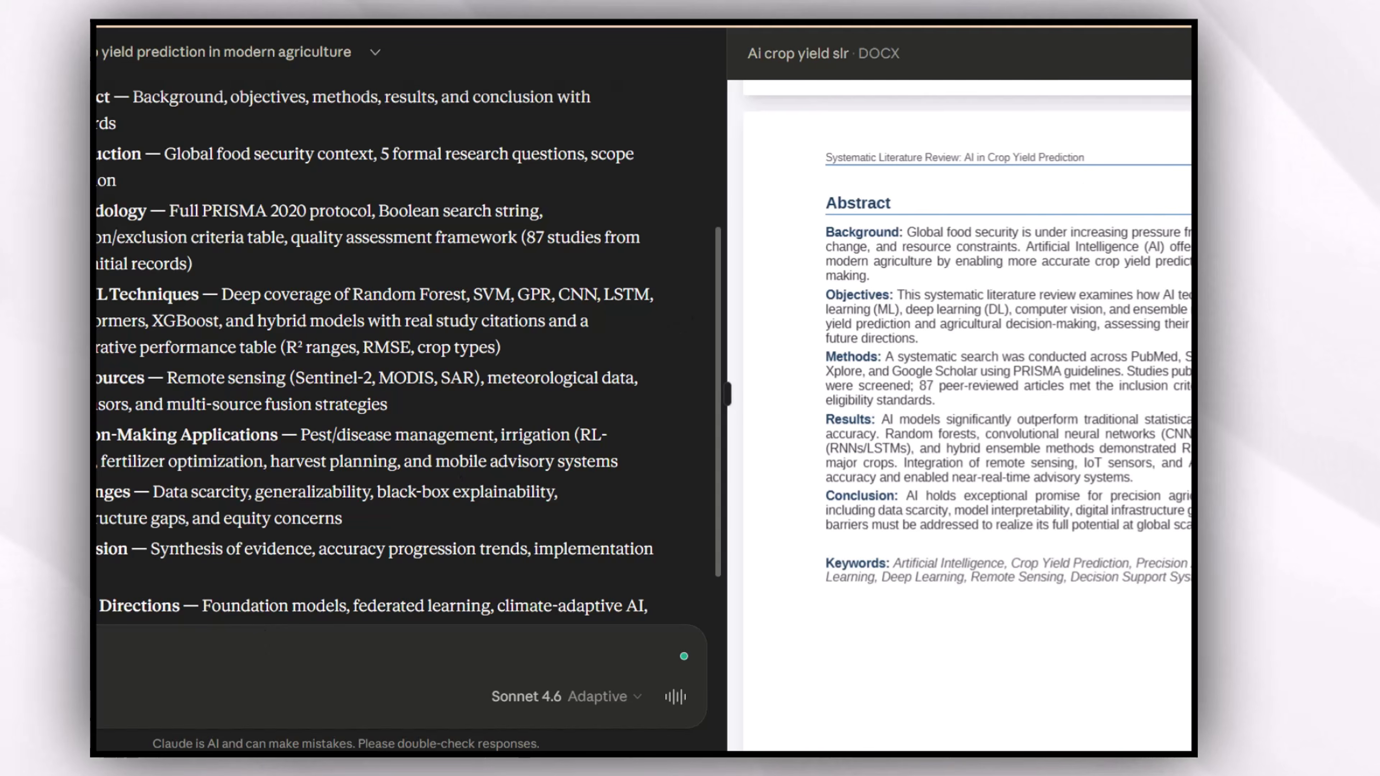
# - Return to Claude, close the document preview and look over the response's section list down to the Ai crop yield slr document
pyautogui.press('Escape')
pyautogui.scroll(3, 737, 402)
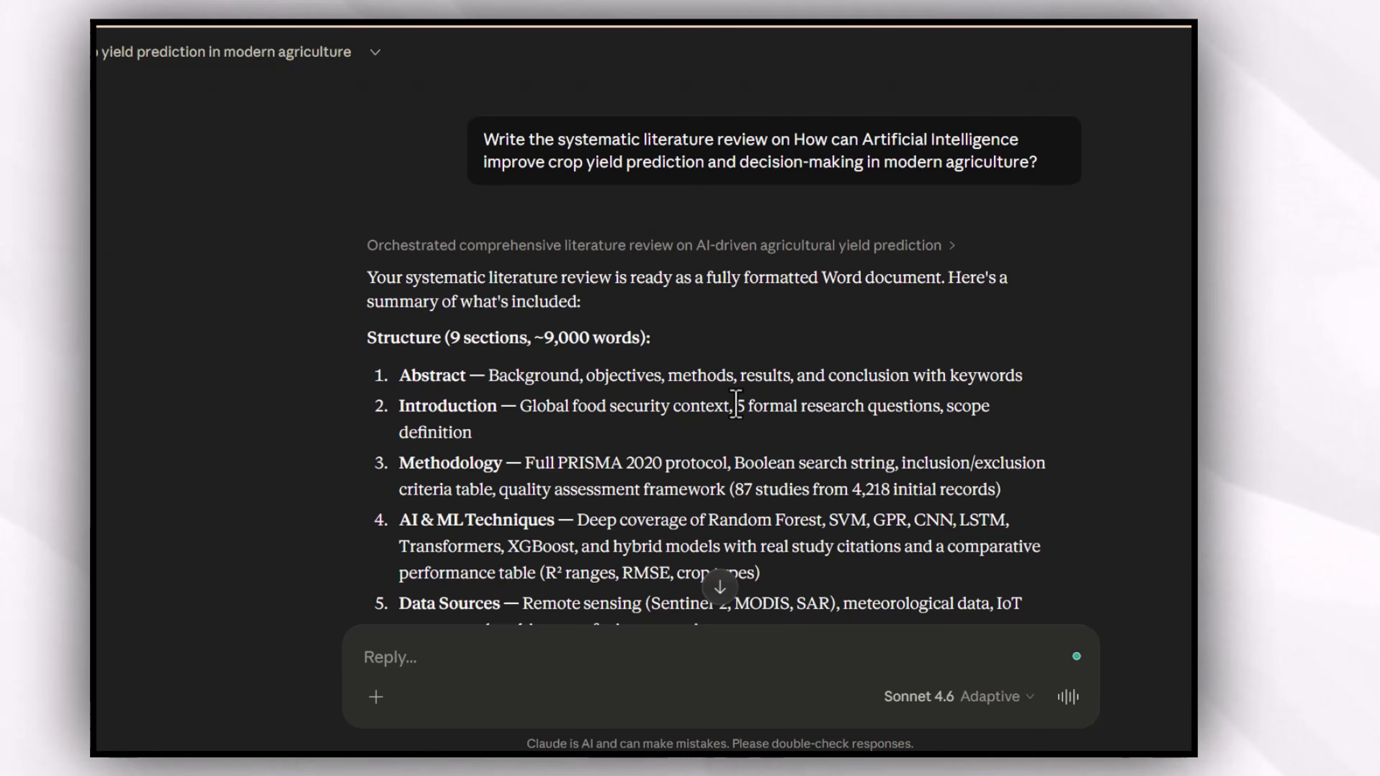
pyautogui.scroll(-10, 737, 402)
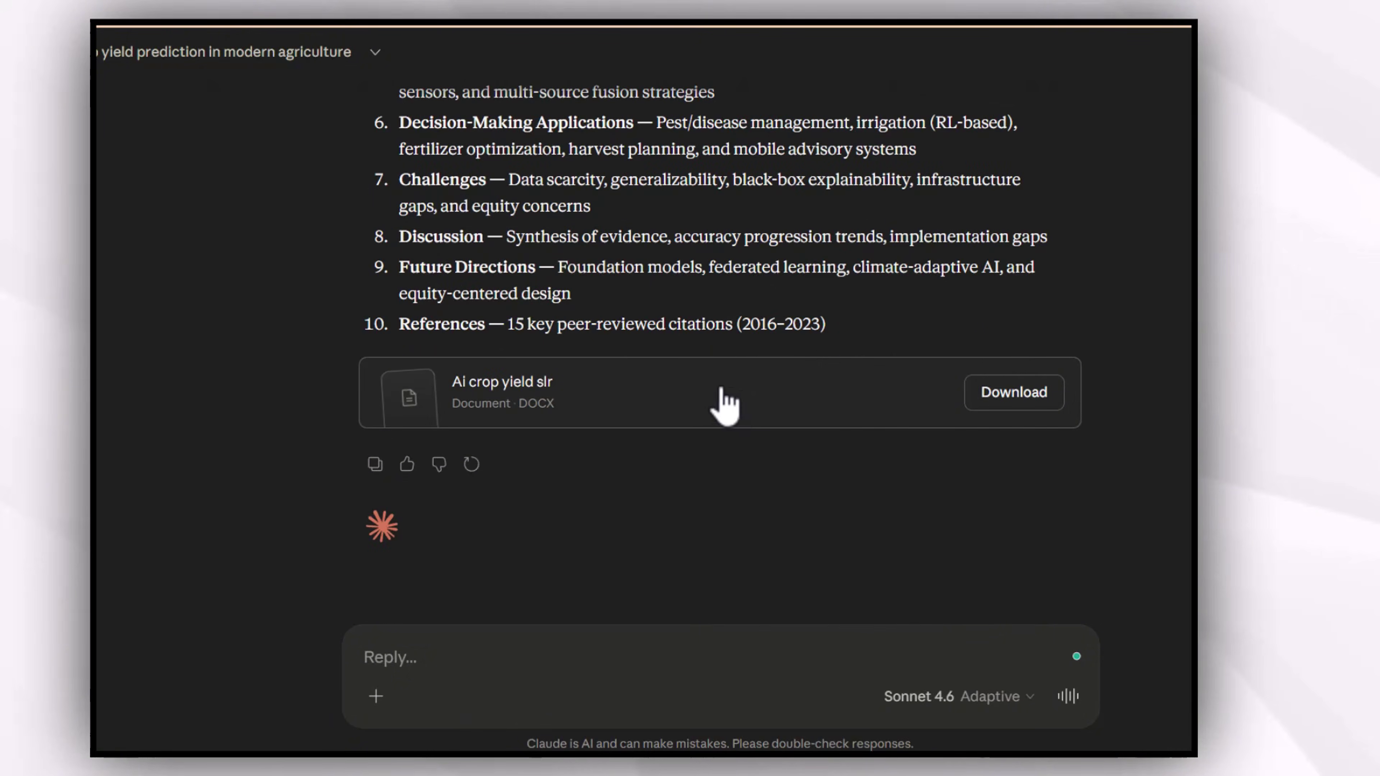